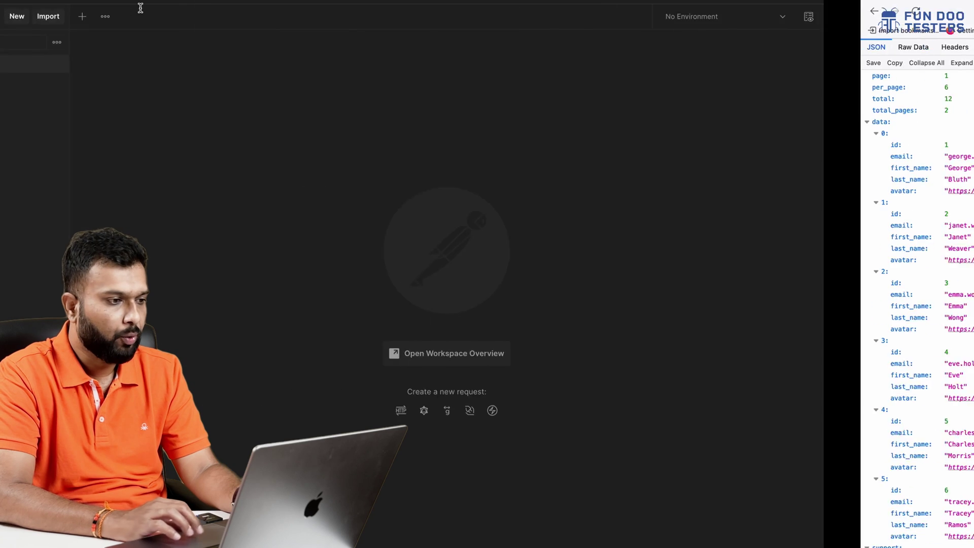
pyautogui.click(244, 19)
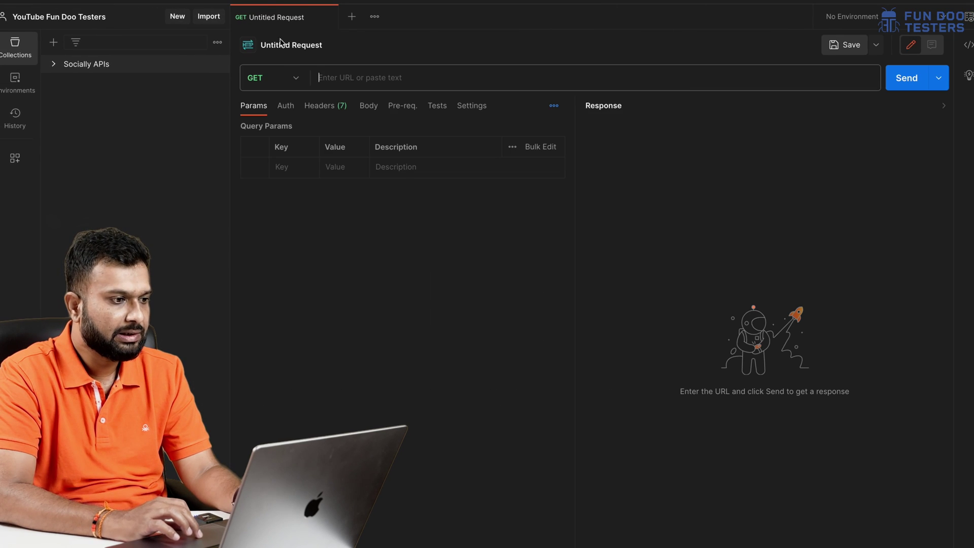
pyautogui.click(289, 79)
pyautogui.click(277, 132)
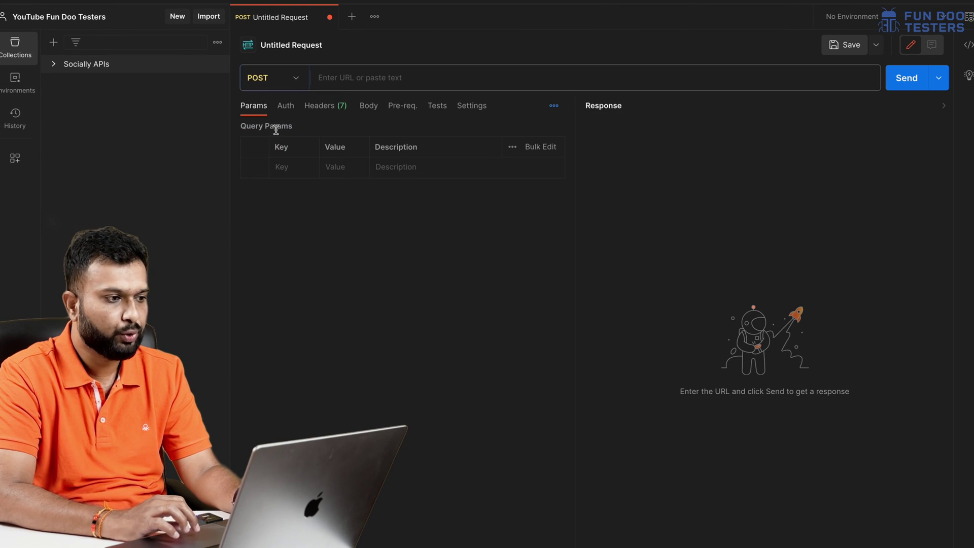
pyautogui.click(366, 80)
pyautogui.write('https://reqres.in/api/users')
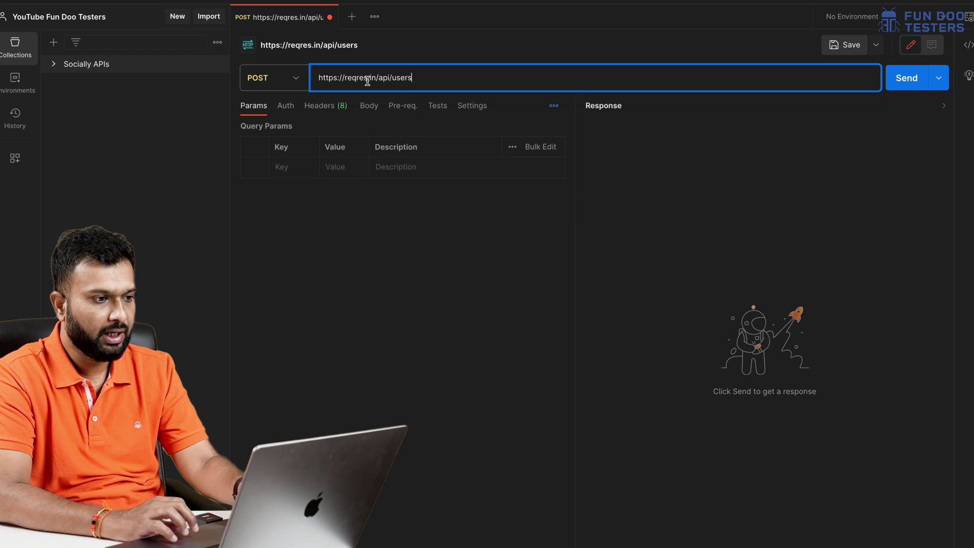
pyautogui.click(414, 266)
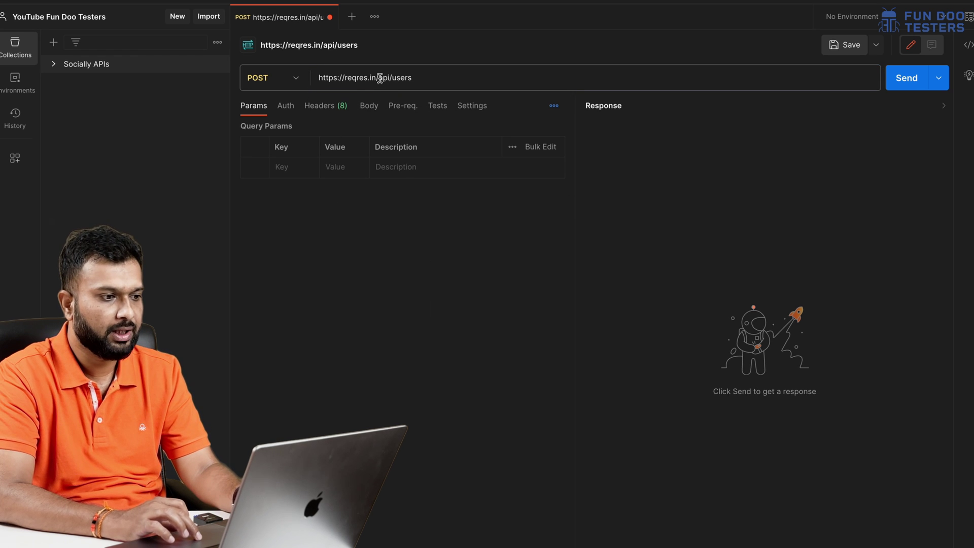
pyautogui.moveTo(381, 80); pyautogui.dragTo(312, 81)
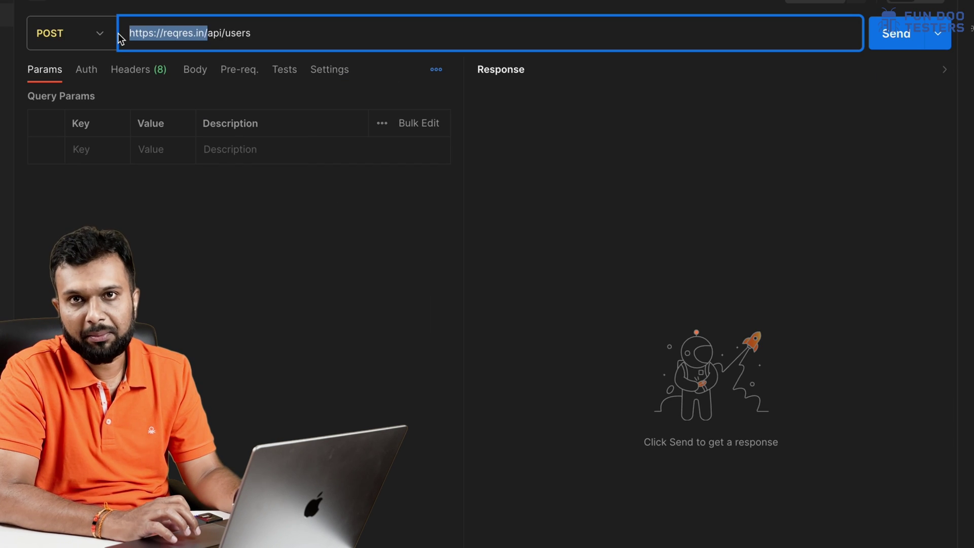
pyautogui.moveTo(120, 38); pyautogui.dragTo(219, 33)
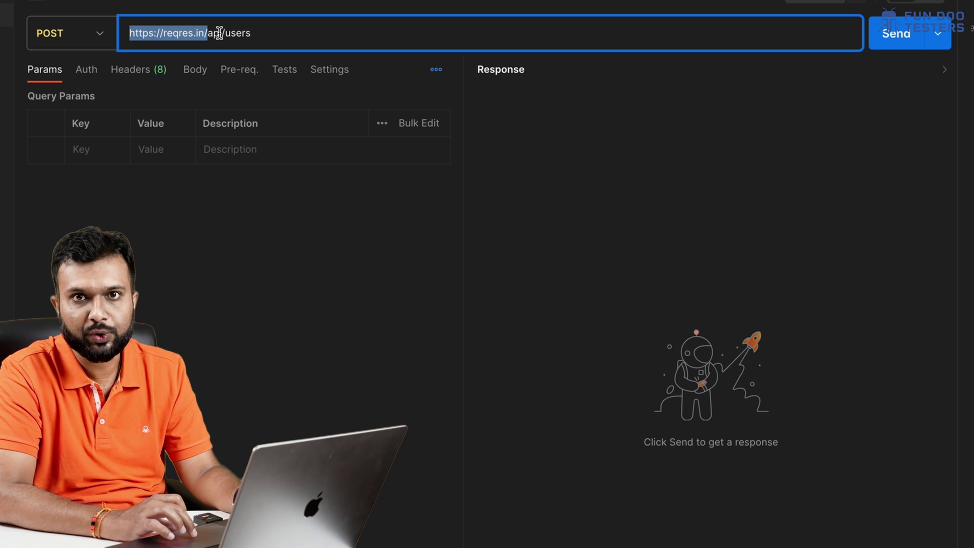
pyautogui.click(219, 313)
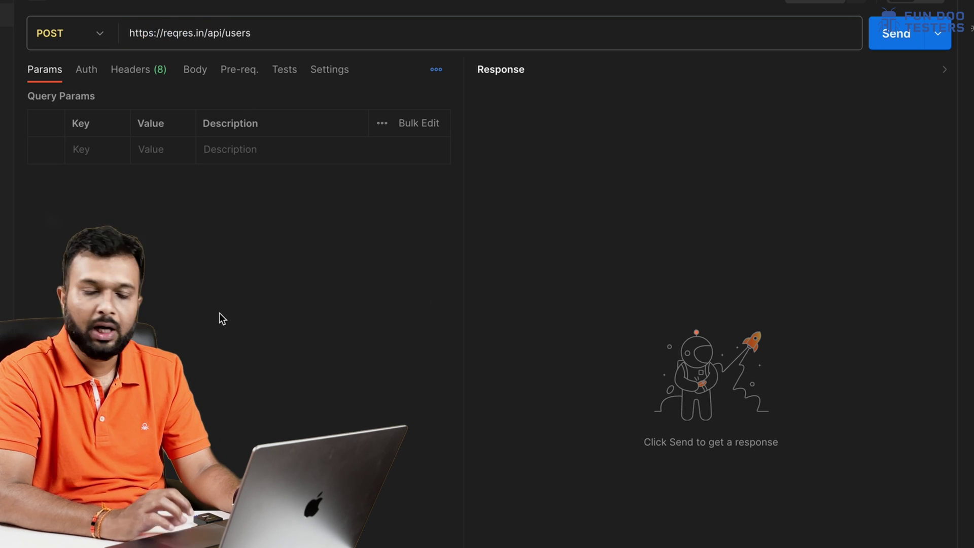
# Step: Set the request body to raw with the JSON format
pyautogui.click(197, 72)
pyautogui.click(82, 98)
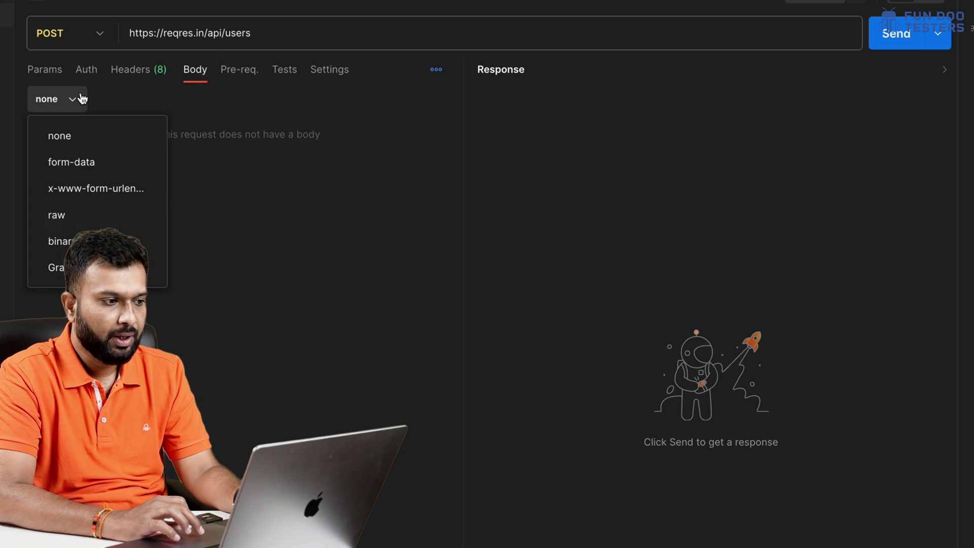
pyautogui.click(59, 215)
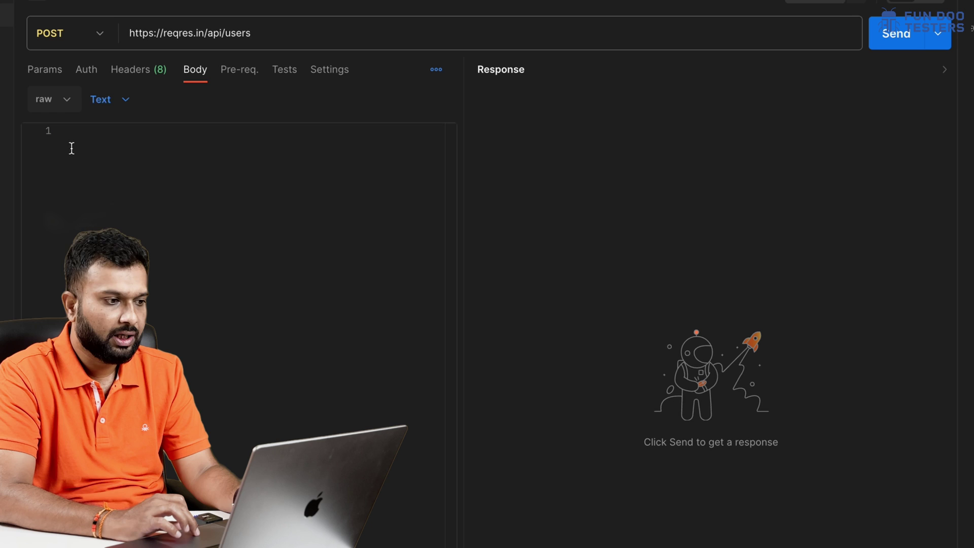
pyautogui.click(127, 104)
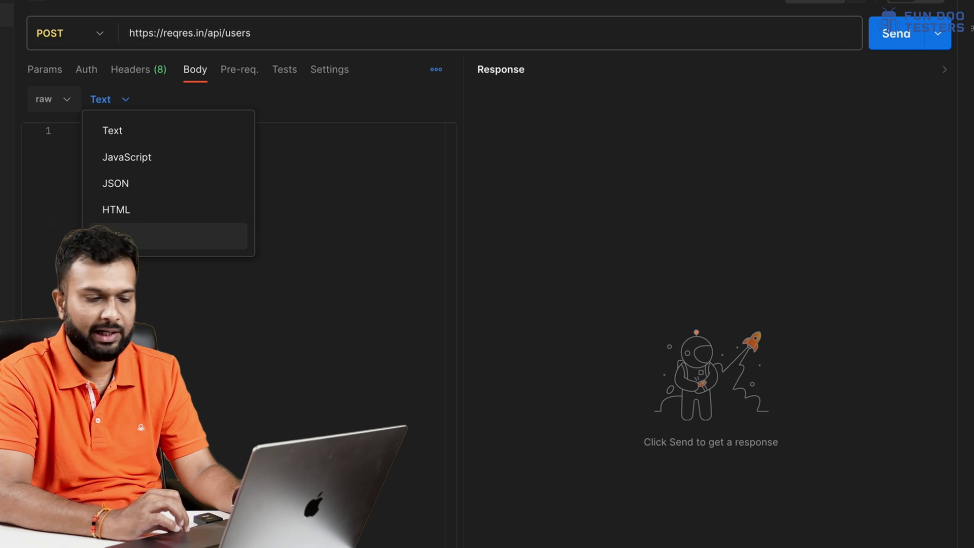
pyautogui.click(151, 189)
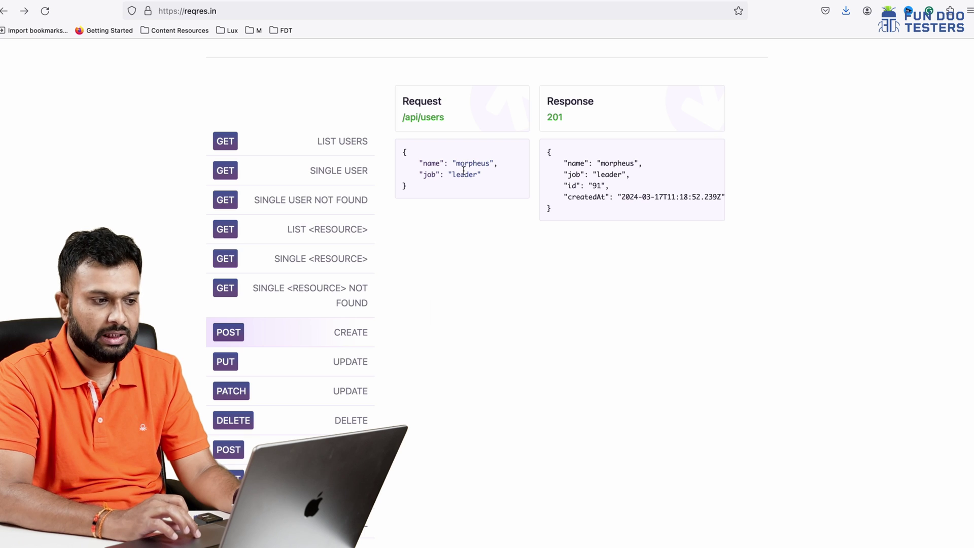
# Step: Copy the sample JSON with the name and job fields from the reqres.in CREATE example into the request body
pyautogui.moveTo(406, 186); pyautogui.dragTo(404, 146)
pyautogui.press('super+c')
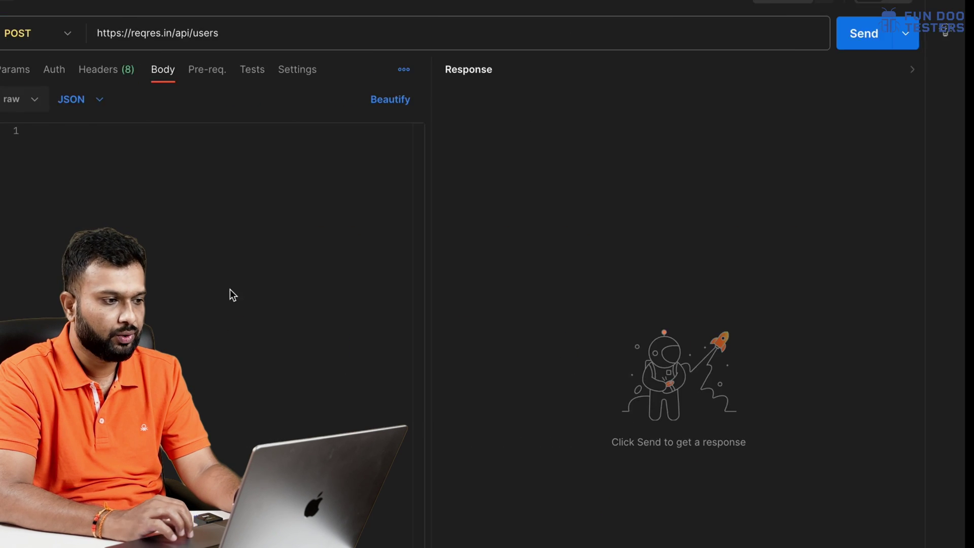
pyautogui.click(150, 178)
pyautogui.press('super+v')
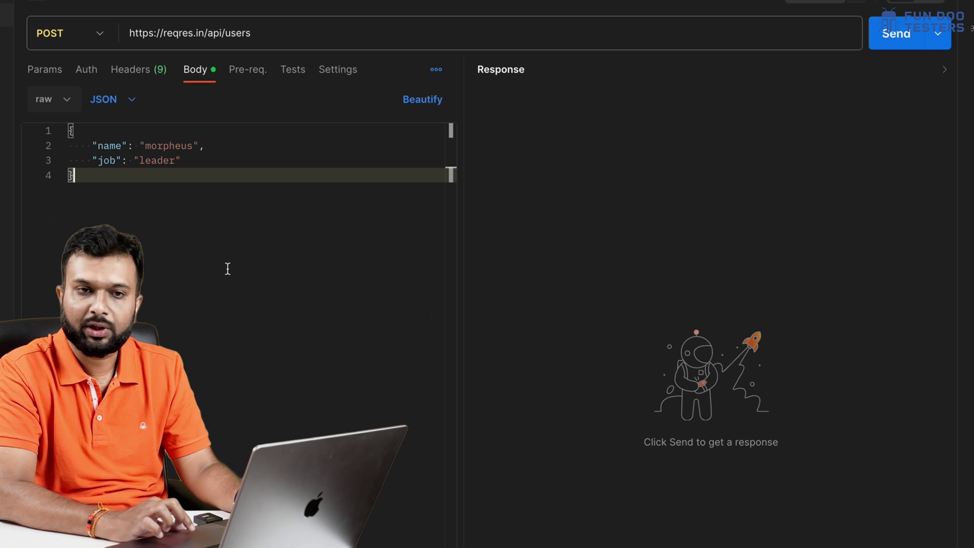
# Step: Send the POST request and check the response's id, status code, response time and size
pyautogui.click(906, 44)
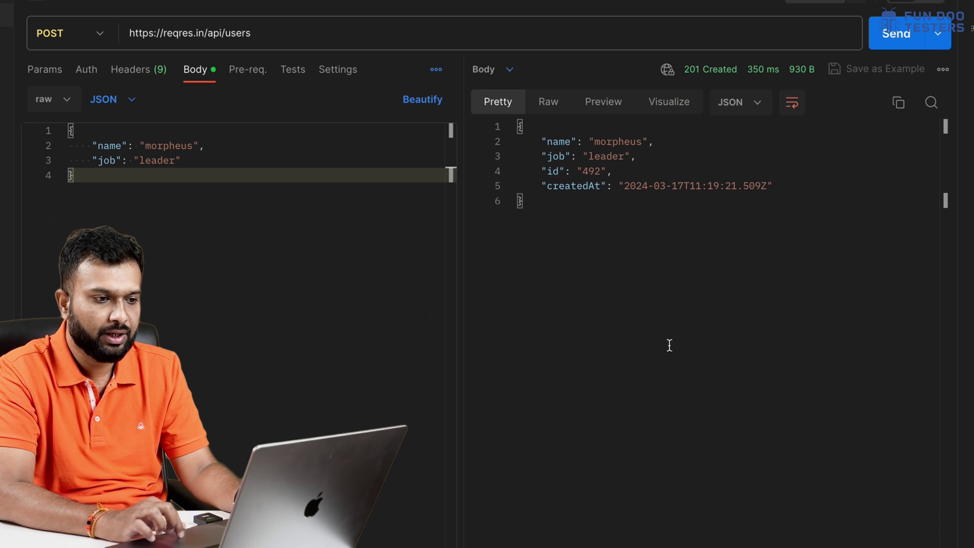
pyautogui.moveTo(540, 174); pyautogui.dragTo(615, 172)
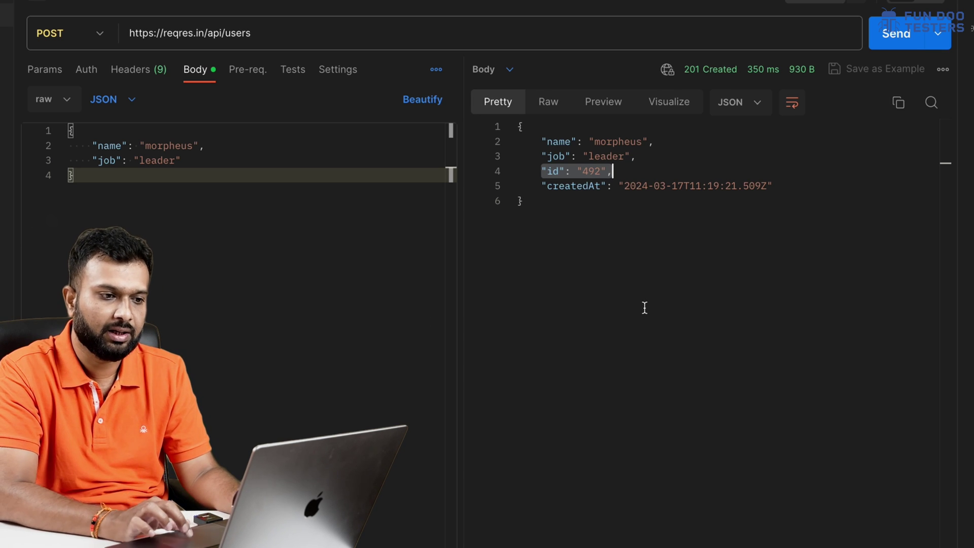
pyautogui.moveTo(714, 81)
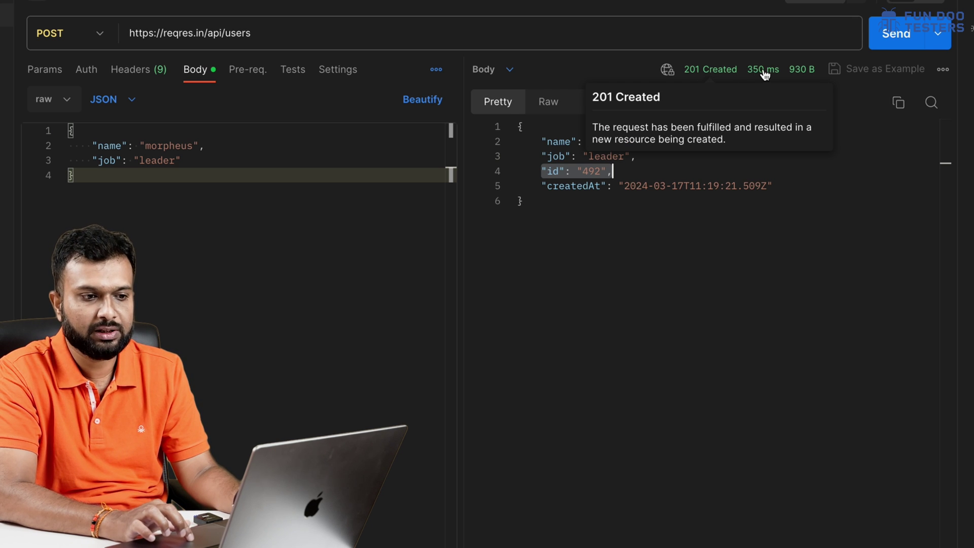
pyautogui.moveTo(767, 76)
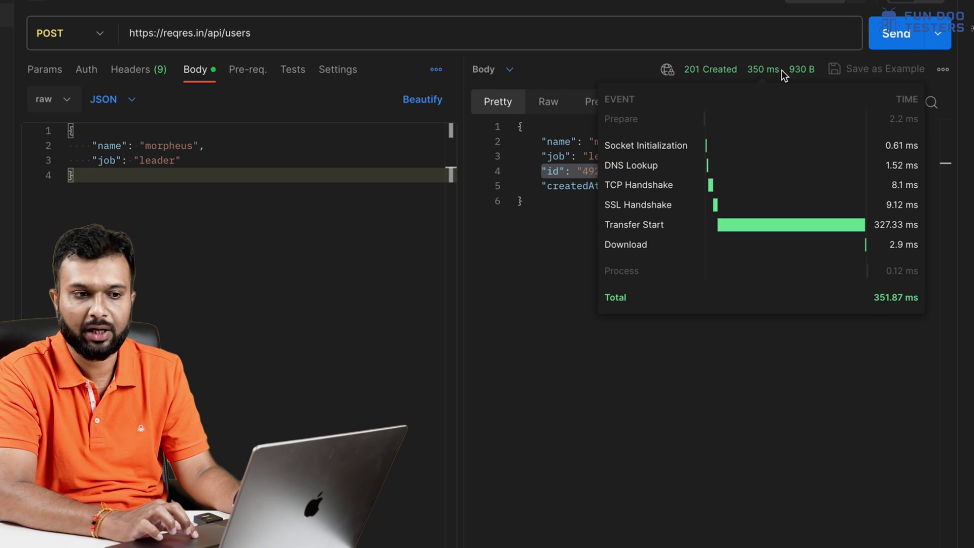
pyautogui.moveTo(808, 72)
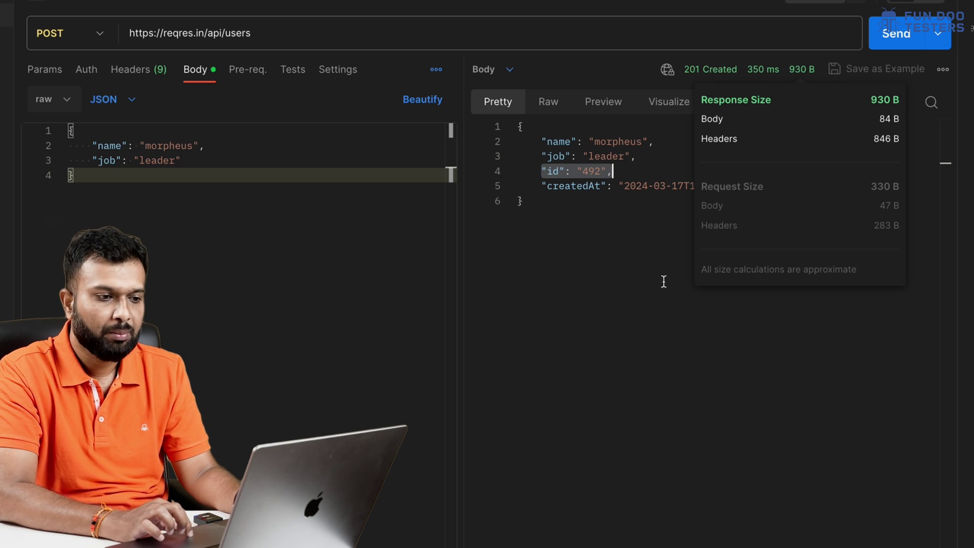
pyautogui.click(631, 284)
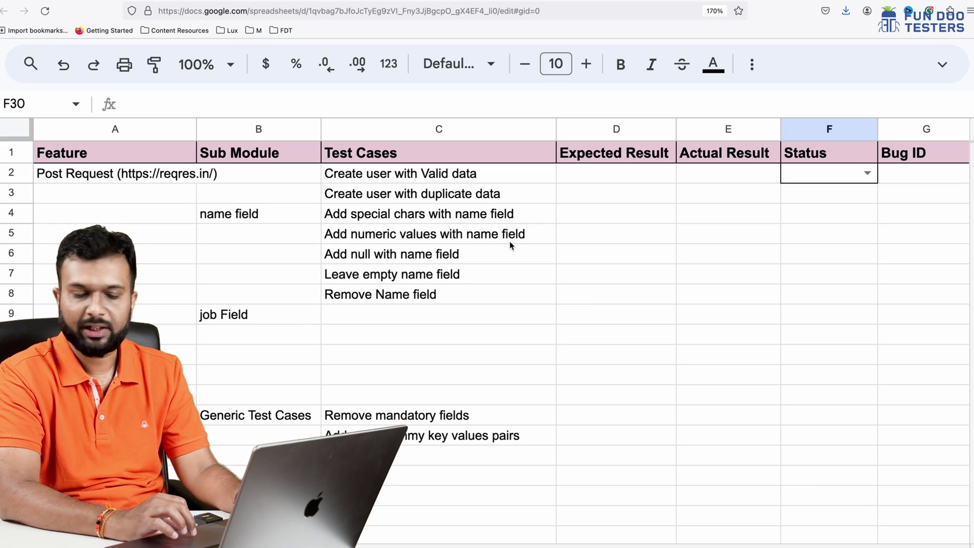
# Step: In the Google Sheets test case list, set the status of "Create user with Valid data" to Pass
pyautogui.click(367, 181)
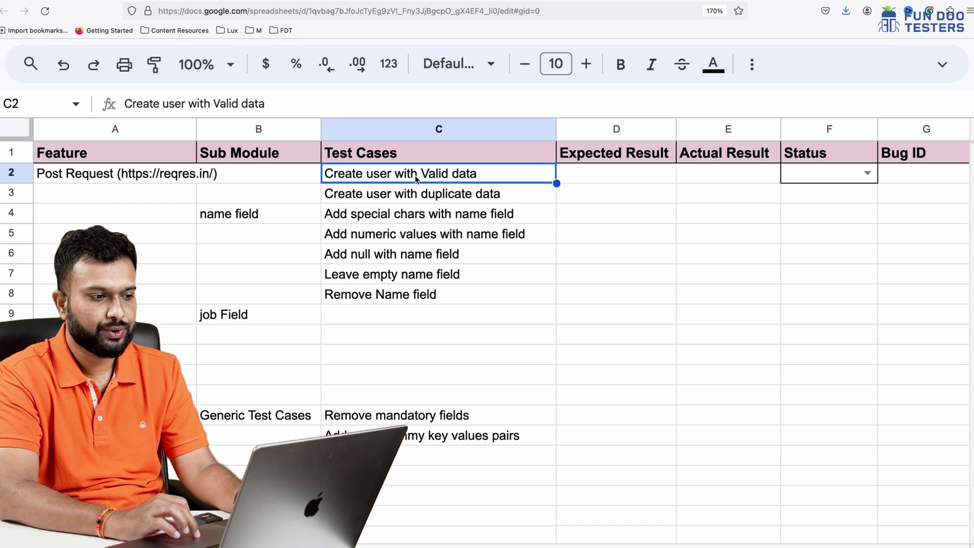
pyautogui.click(840, 175)
pyautogui.click(848, 179)
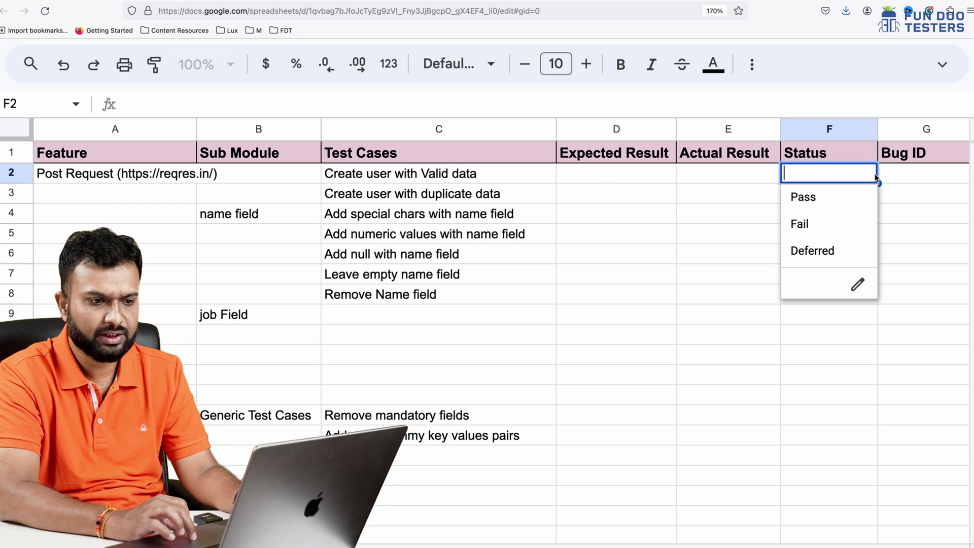
pyautogui.click(810, 203)
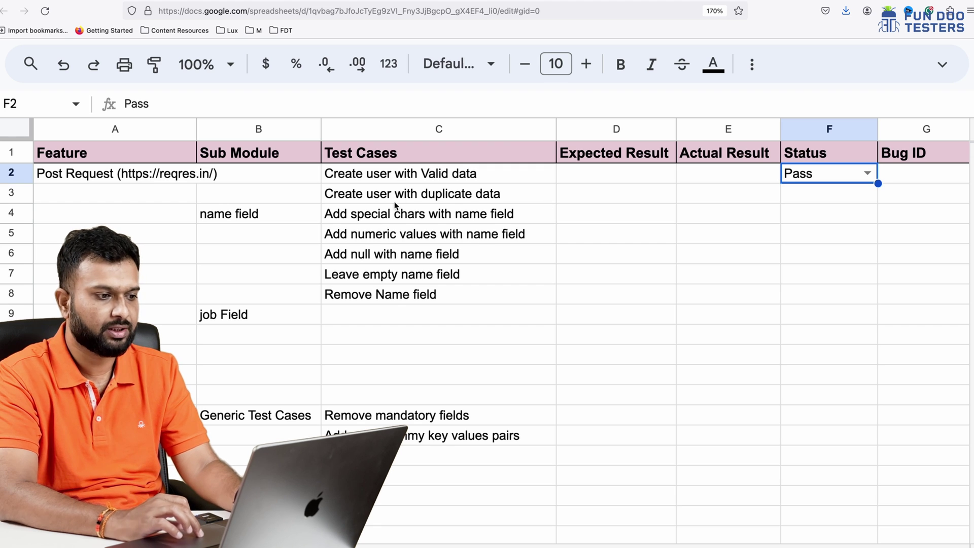
# Step: Select the "Create user with duplicate data" test case, then open Facebook's sign-up form in a new private browser window
pyautogui.click(413, 198)
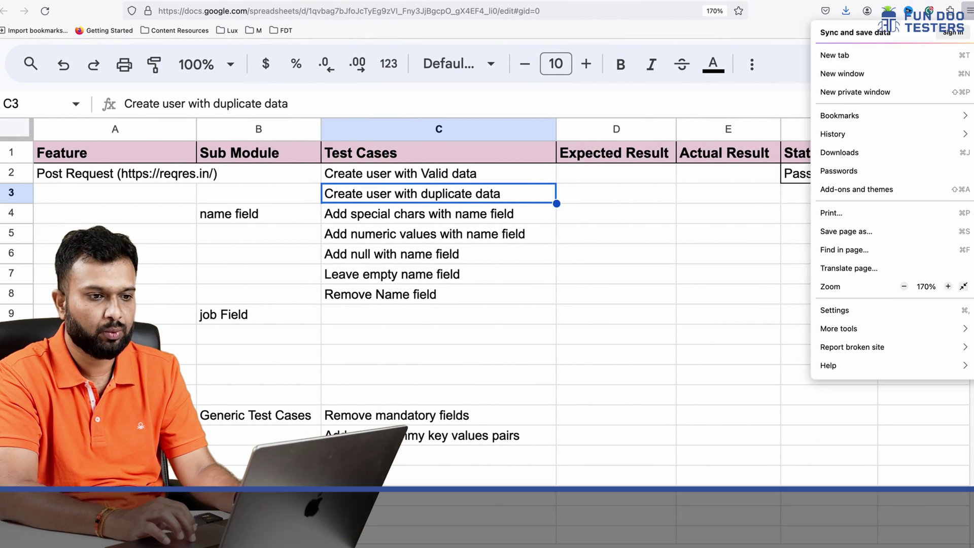
pyautogui.click(837, 92)
pyautogui.write('facebook.com/')
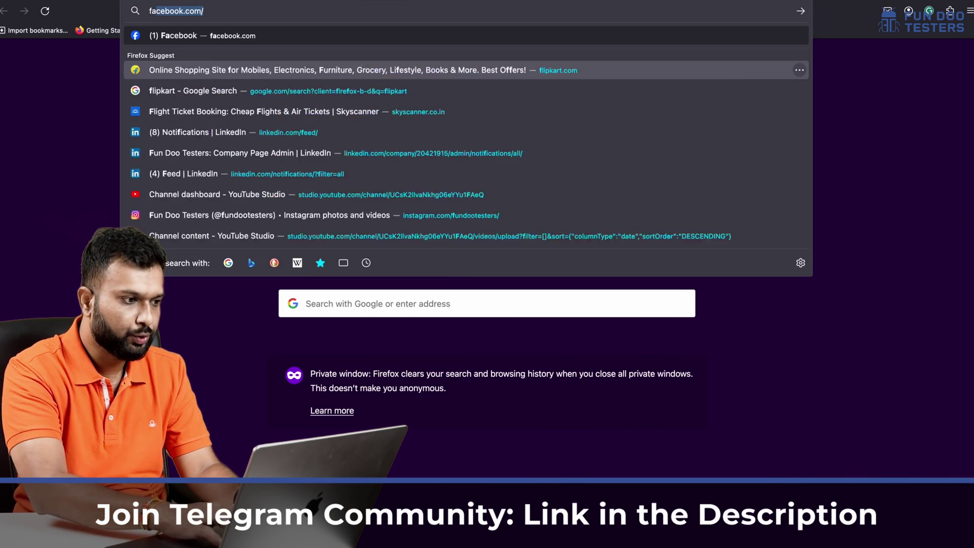
pyautogui.press('Return')
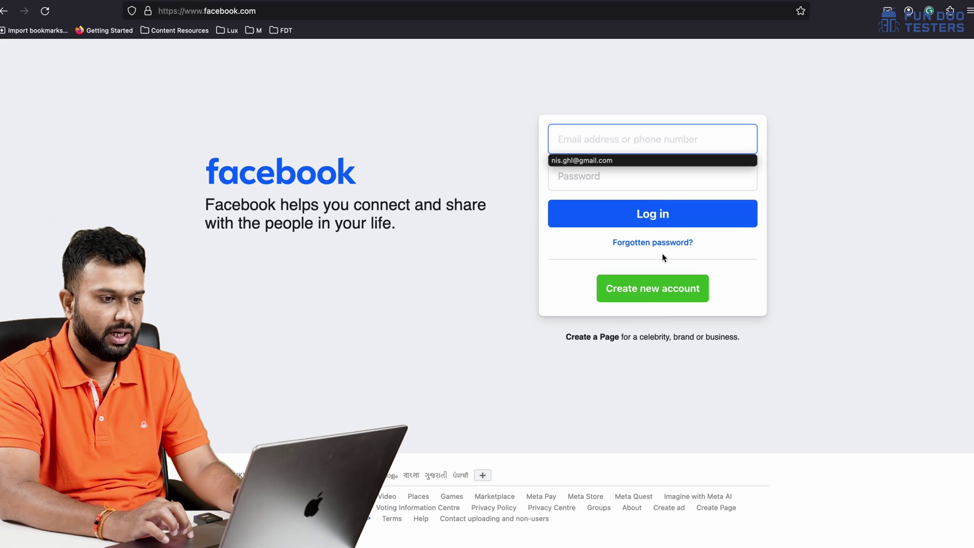
pyautogui.click(647, 300)
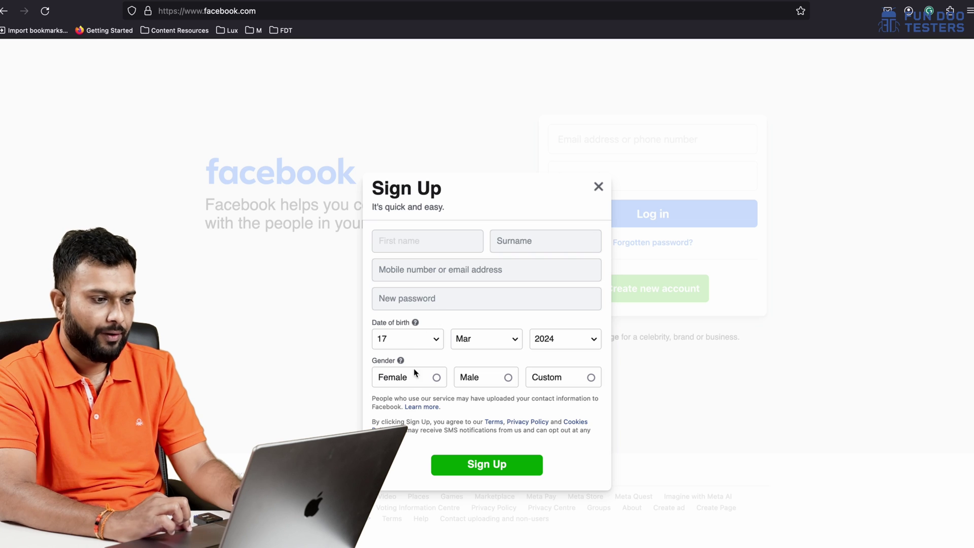
# Step: Compare the fields of the Postman request body with those of the Facebook sign-up form
pyautogui.hotkey('ctrl', 'Left')
pyautogui.hotkey('ctrl', 'Left')
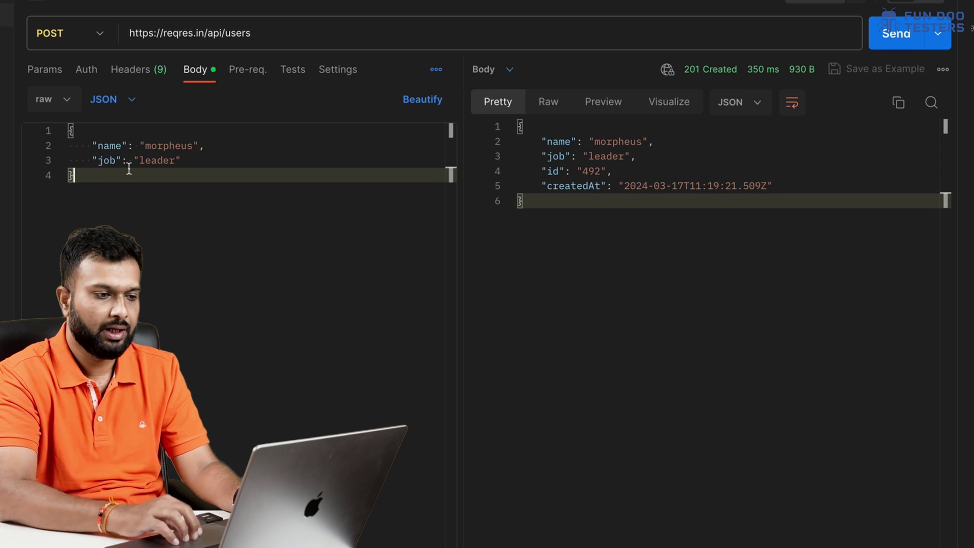
pyautogui.hotkey('ctrl', 'Right')
pyautogui.hotkey('ctrl', 'Right')
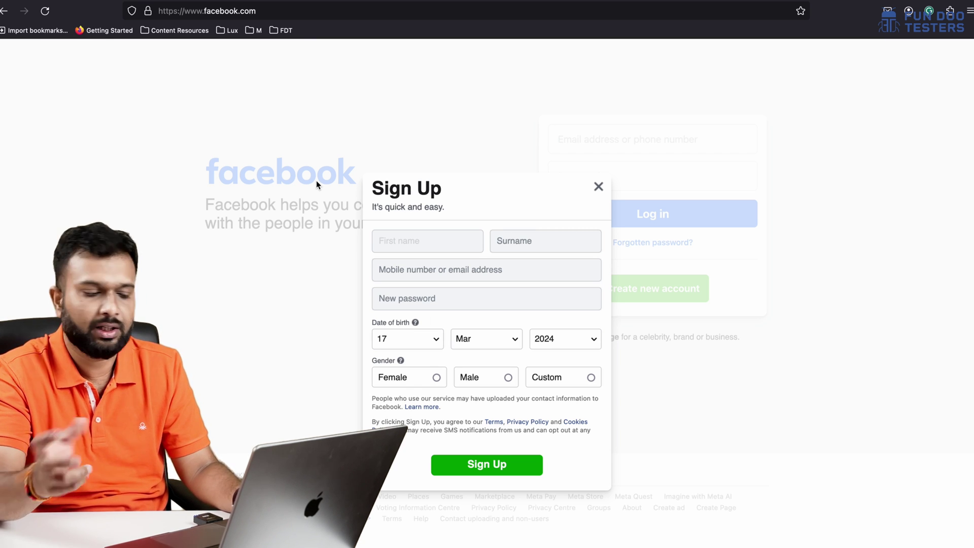
# Step: Return to Postman, resend the identical POST request and compare the id in the new response with the earlier one
pyautogui.hotkey('ctrl', 'Left')
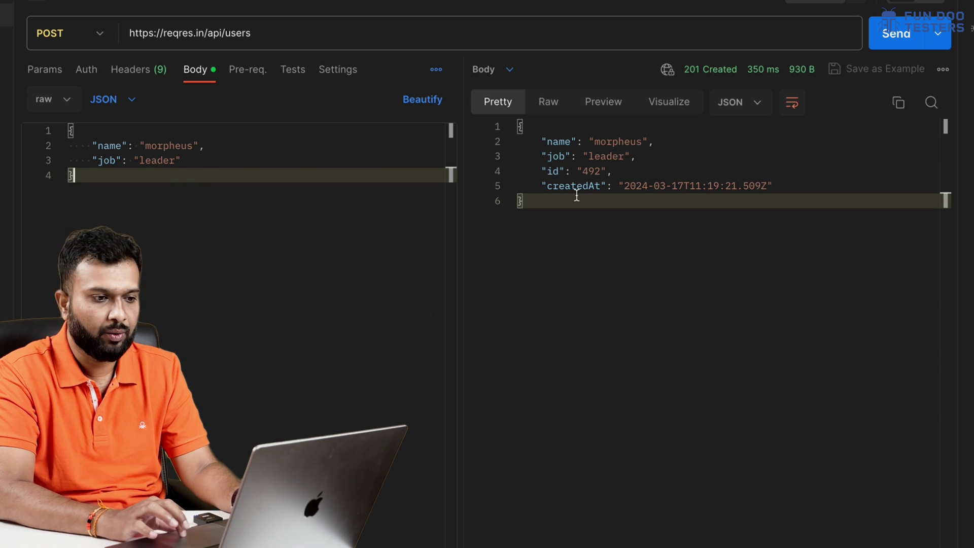
pyautogui.moveTo(576, 170); pyautogui.dragTo(613, 170)
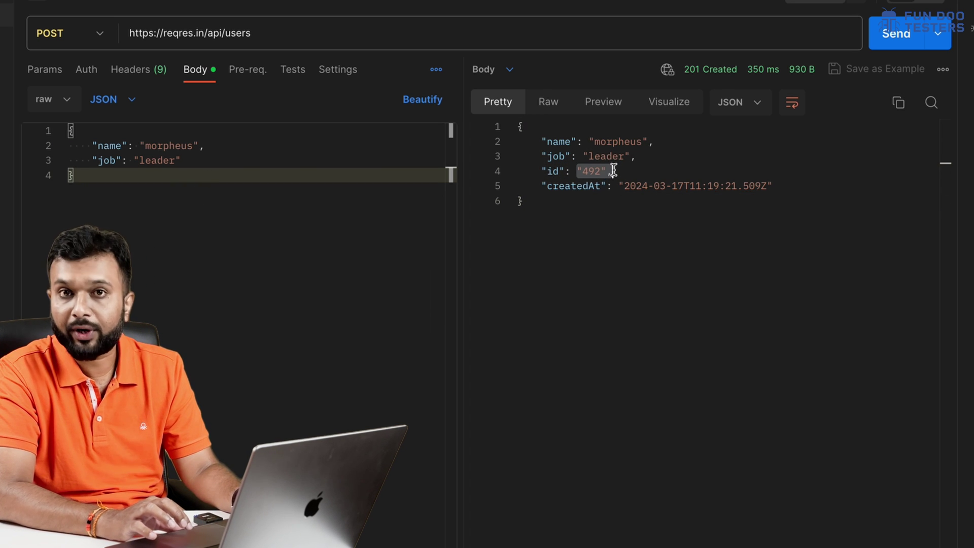
pyautogui.click(882, 35)
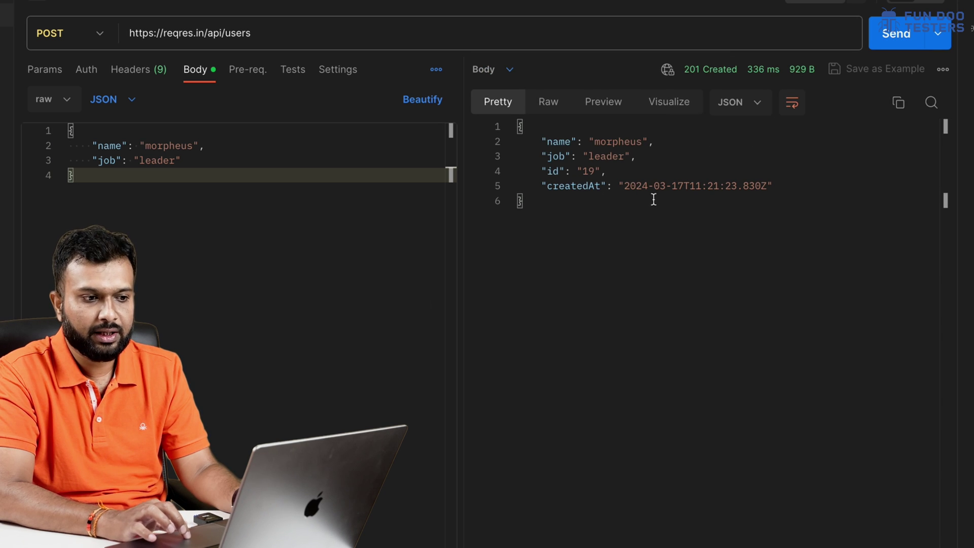
pyautogui.moveTo(580, 173); pyautogui.dragTo(612, 173)
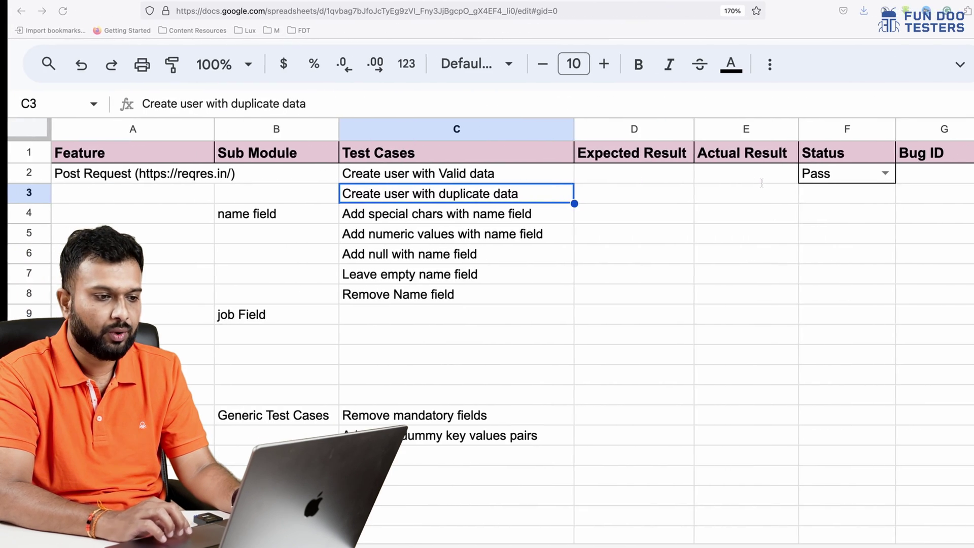
# Step: In the test case spreadsheet, extend the Status dropdown from F2 to F15 and mark "Create user with duplicate data" as Fail
pyautogui.click(851, 175)
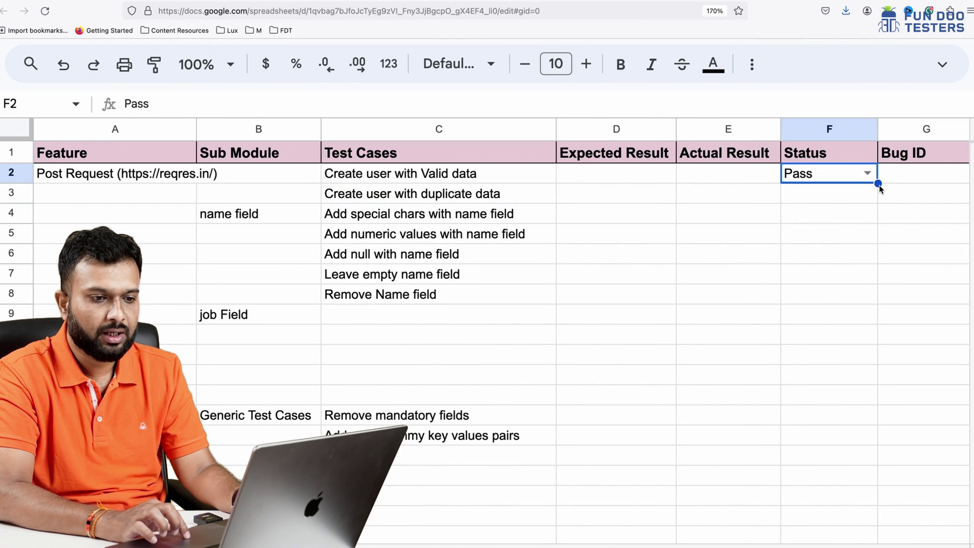
pyautogui.moveTo(878, 183); pyautogui.dragTo(824, 436)
pyautogui.click(814, 199)
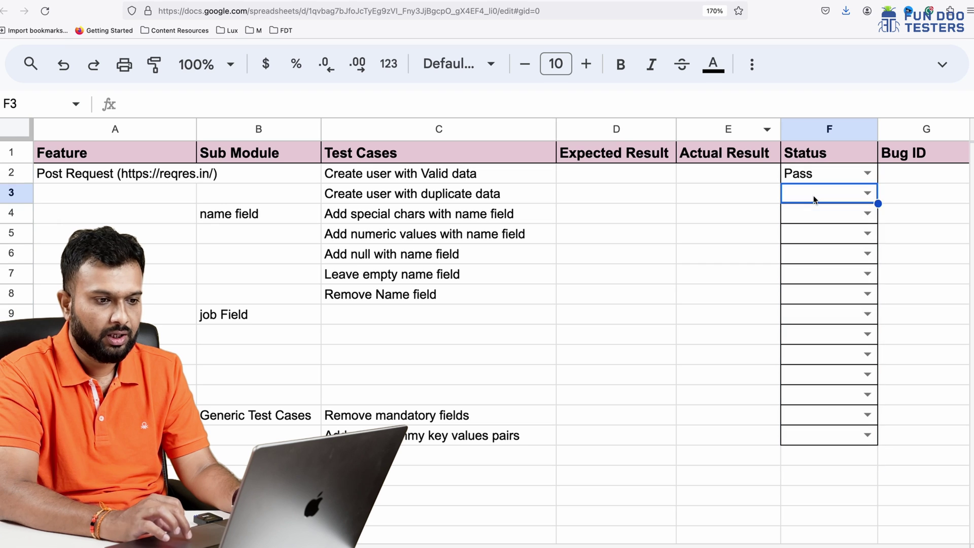
pyautogui.click(868, 194)
pyautogui.click(798, 244)
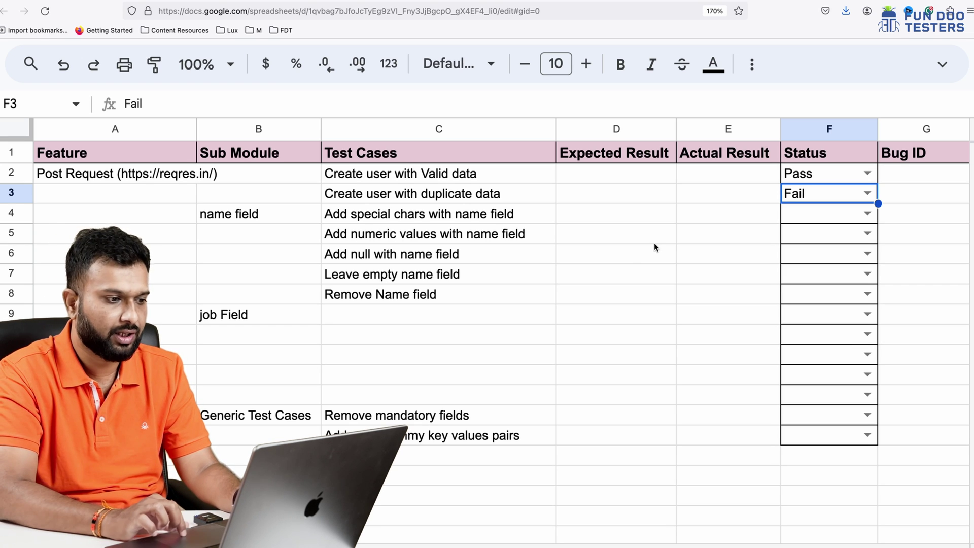
# Step: Review the name field test cases one by one, from "Add special chars with name field" to "Remove Name field"
pyautogui.click(236, 216)
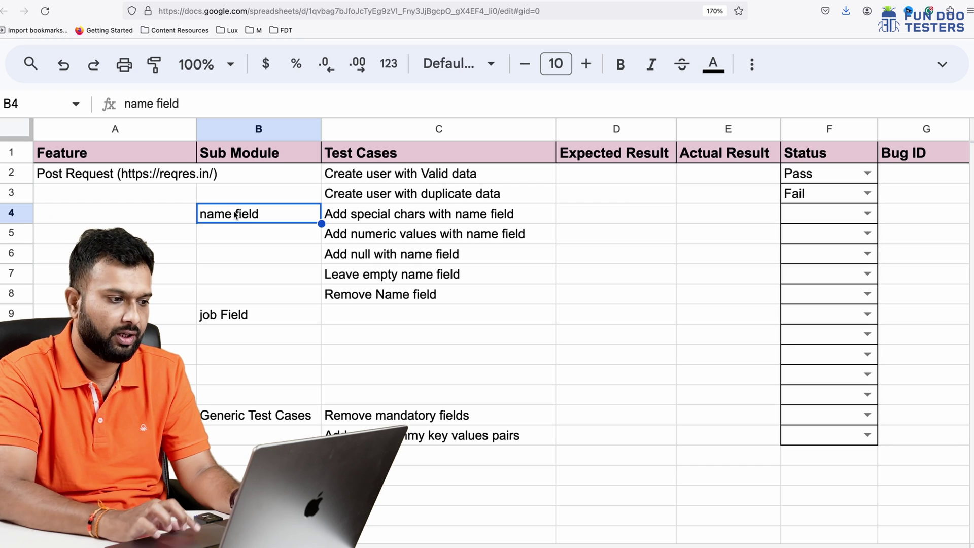
pyautogui.click(444, 218)
pyautogui.click(443, 236)
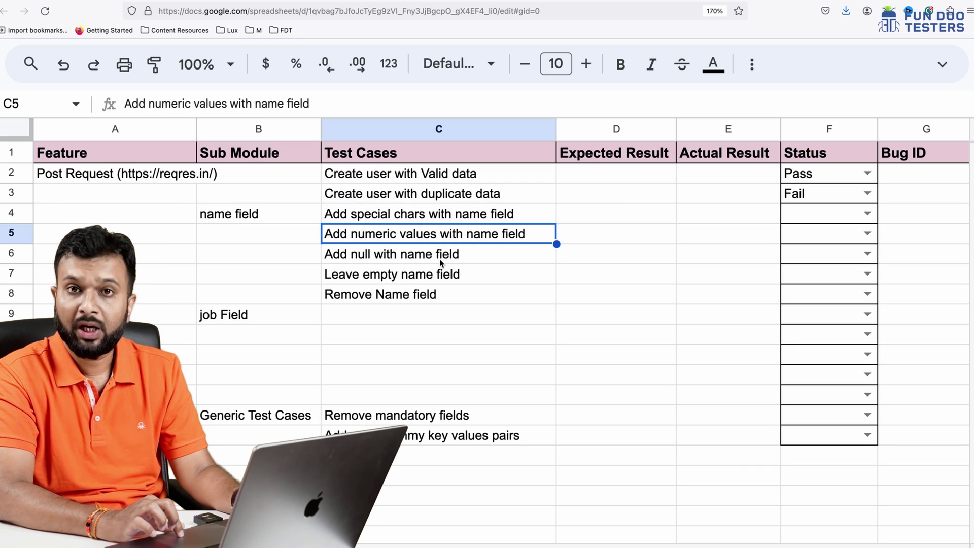
pyautogui.click(439, 259)
pyautogui.click(437, 276)
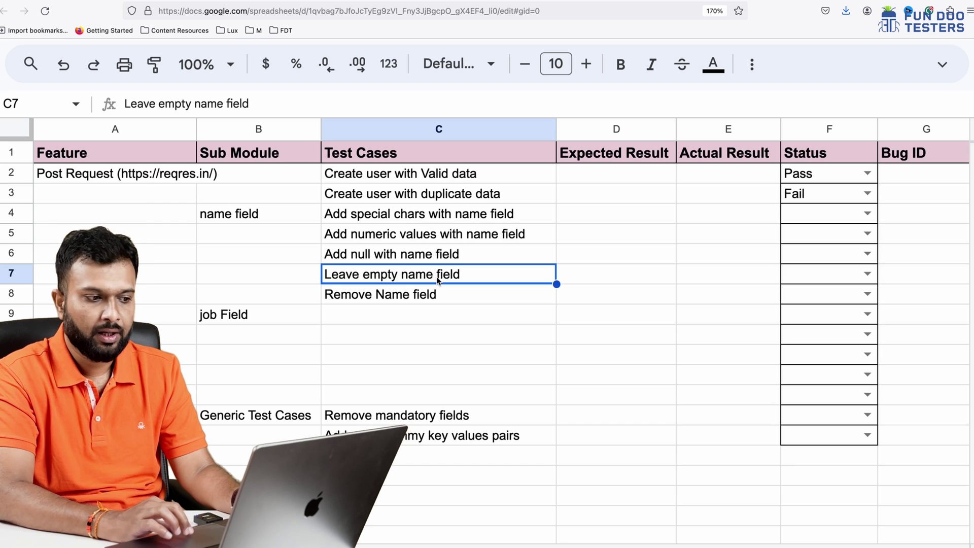
pyautogui.click(412, 300)
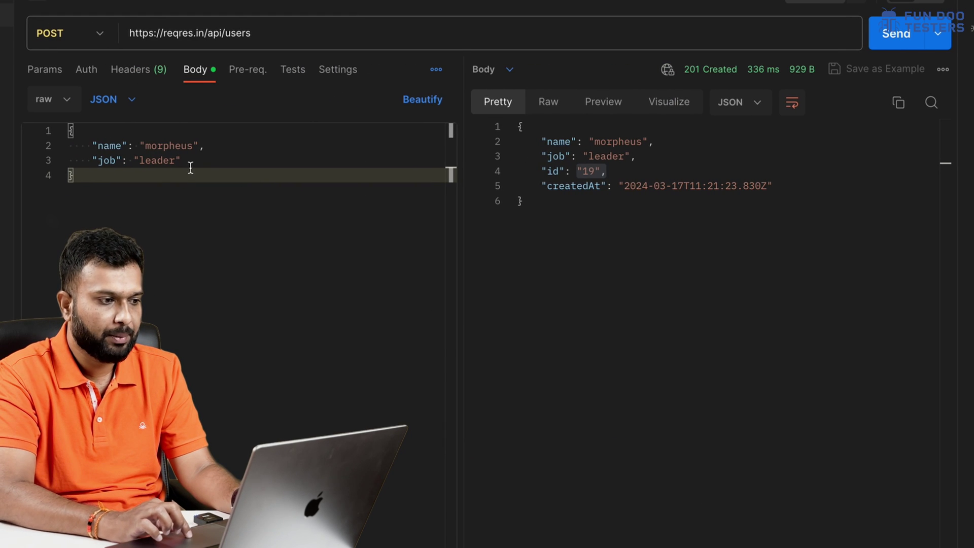
# Step: Switch to Postman, set the request body's name to "1285858", send the request and check the returned name and id
pyautogui.doubleClick(170, 145)
pyautogui.write('1285858')
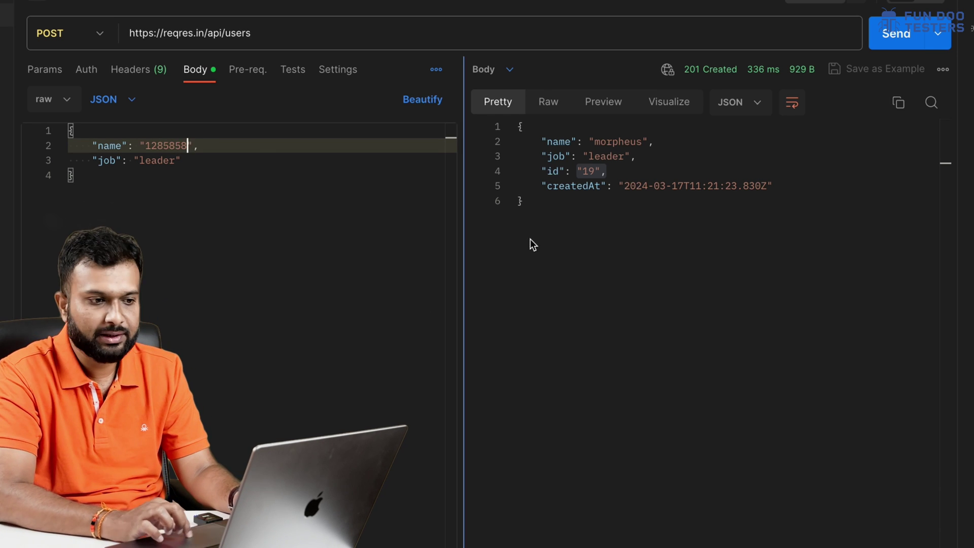
pyautogui.click(882, 35)
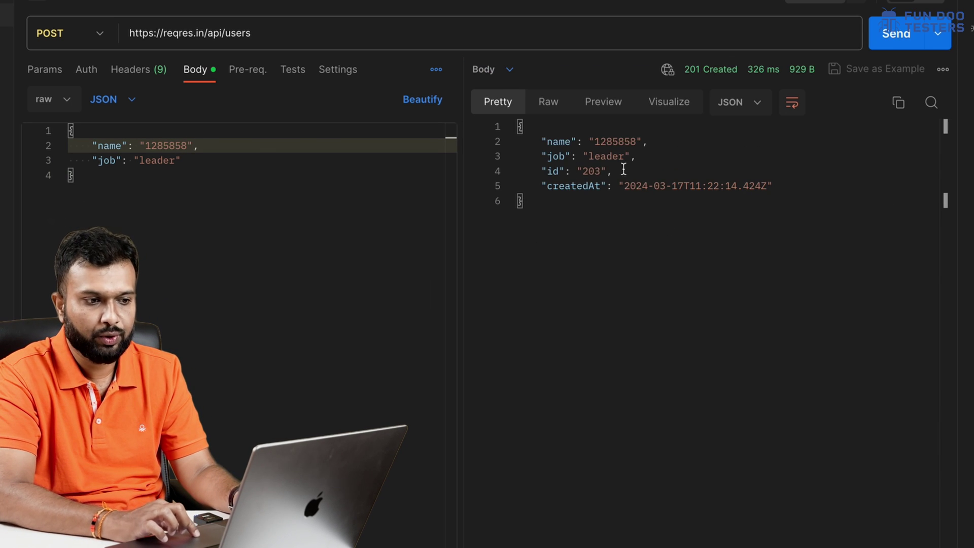
pyautogui.doubleClick(612, 142)
pyautogui.doubleClick(591, 171)
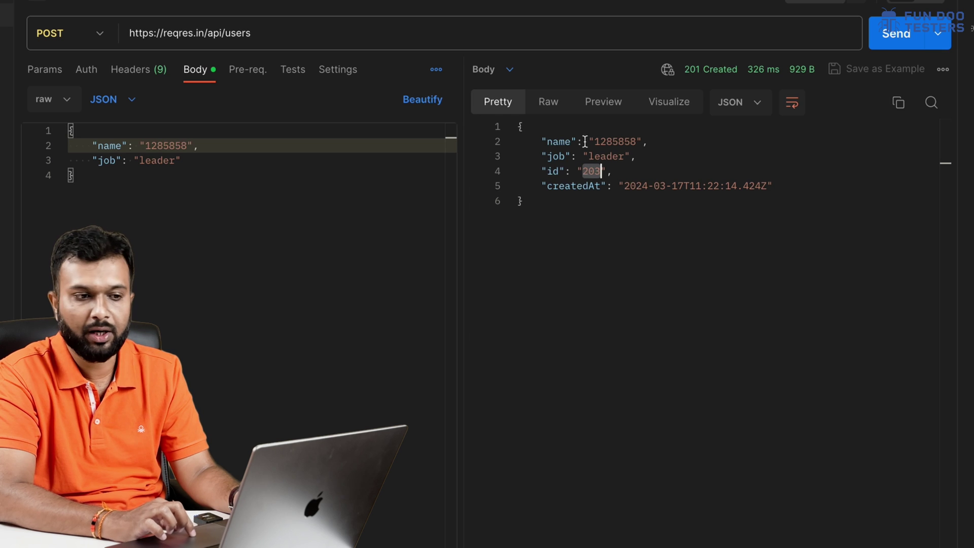
# Step: Replace the name value with the special characters "@#$%^&*", send the request and check the name in the response
pyautogui.doubleClick(175, 145)
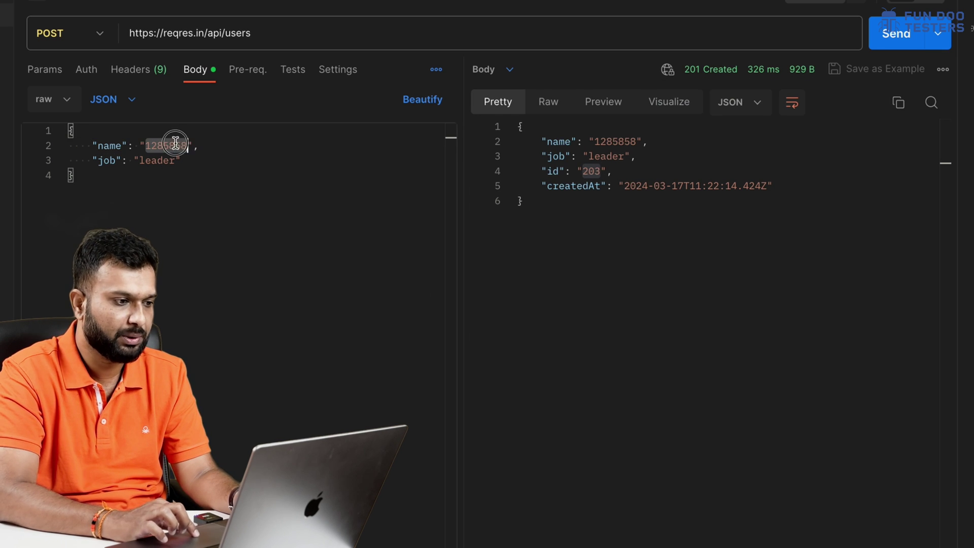
pyautogui.write('@#$%^&*')
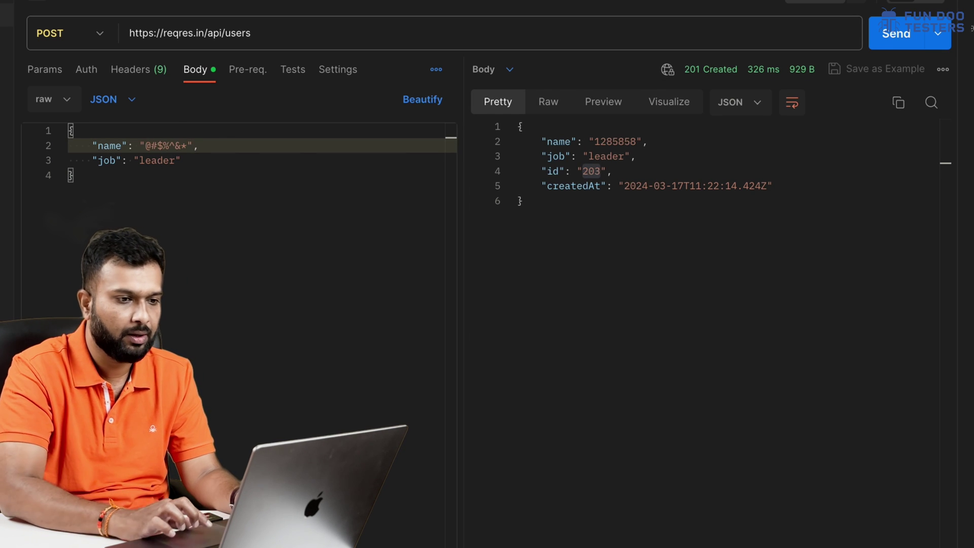
pyautogui.click(898, 35)
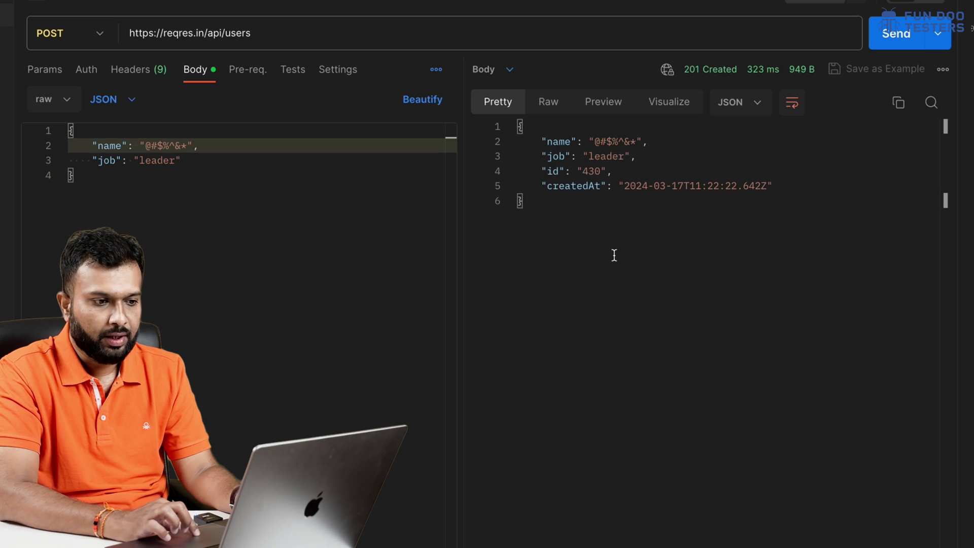
pyautogui.moveTo(601, 142); pyautogui.dragTo(643, 142)
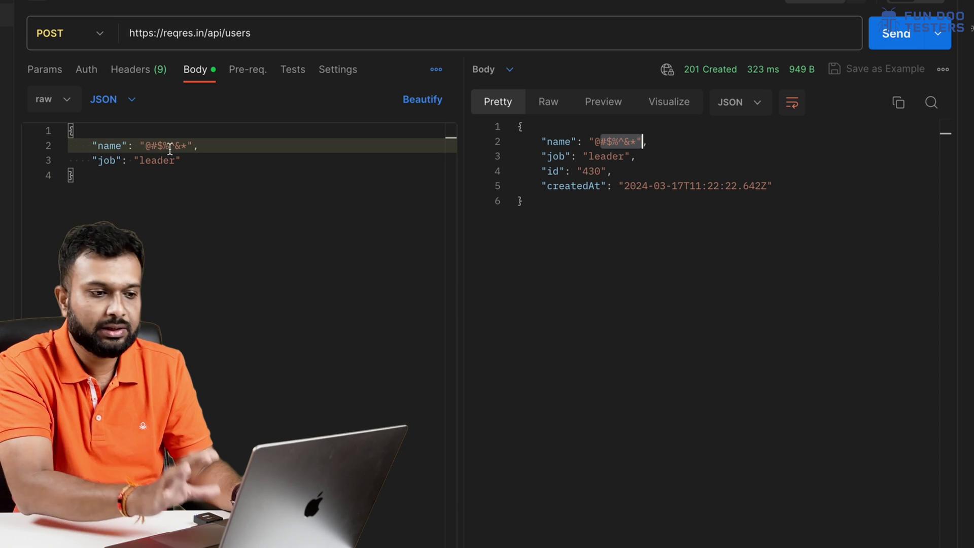
# Step: Set the name to the quoted alphanumeric value "uytyut756675756", send the request and check the id in the response
pyautogui.moveTo(193, 145); pyautogui.dragTo(140, 145)
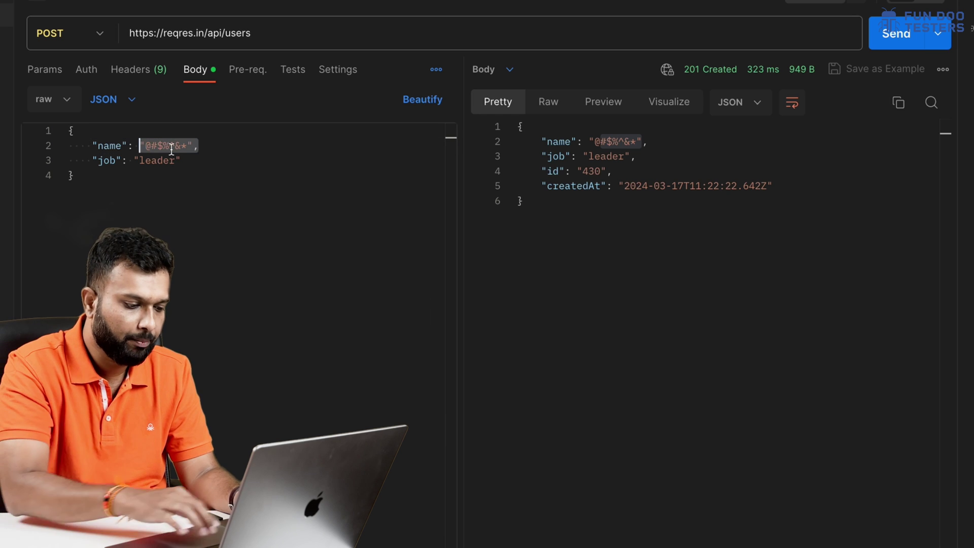
pyautogui.write('uytyut756675756')
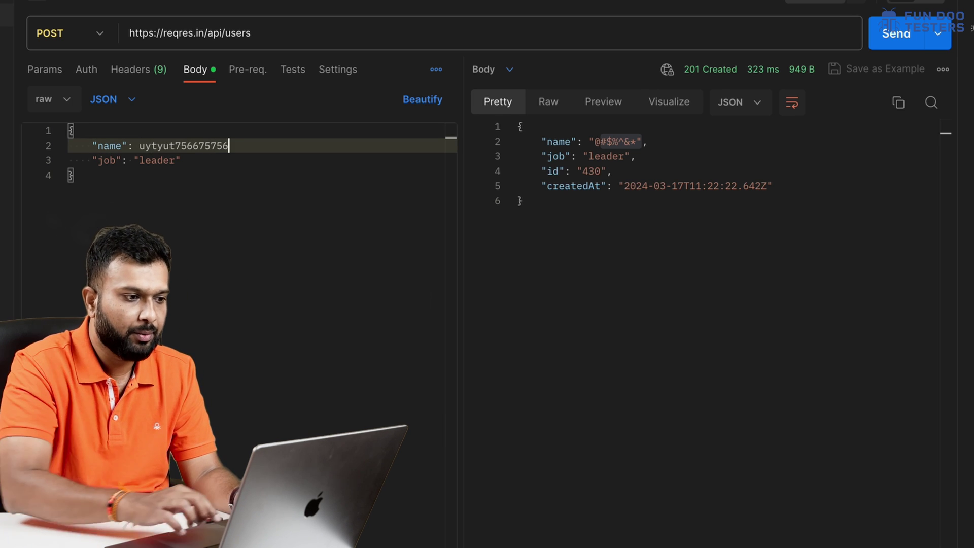
pyautogui.doubleClick(172, 146)
pyautogui.write('"')
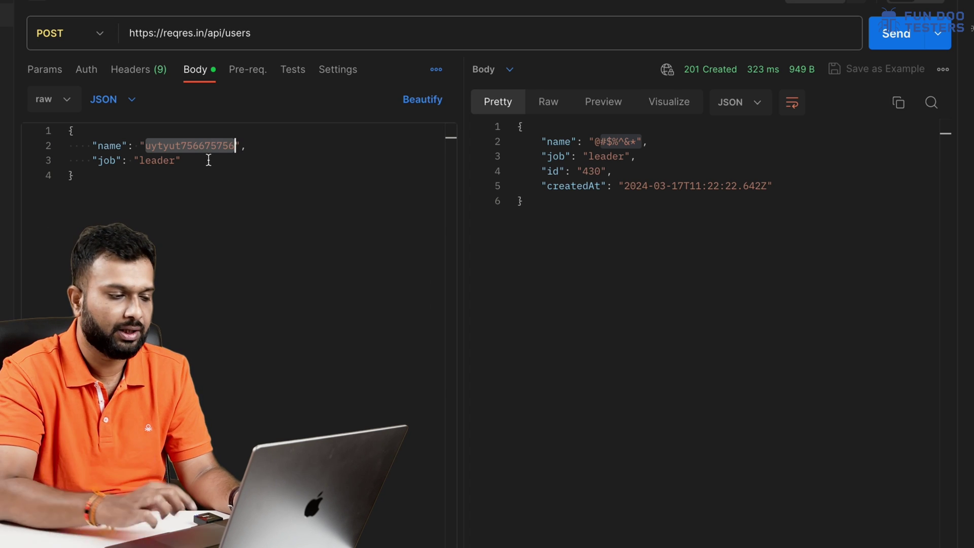
pyautogui.click(886, 46)
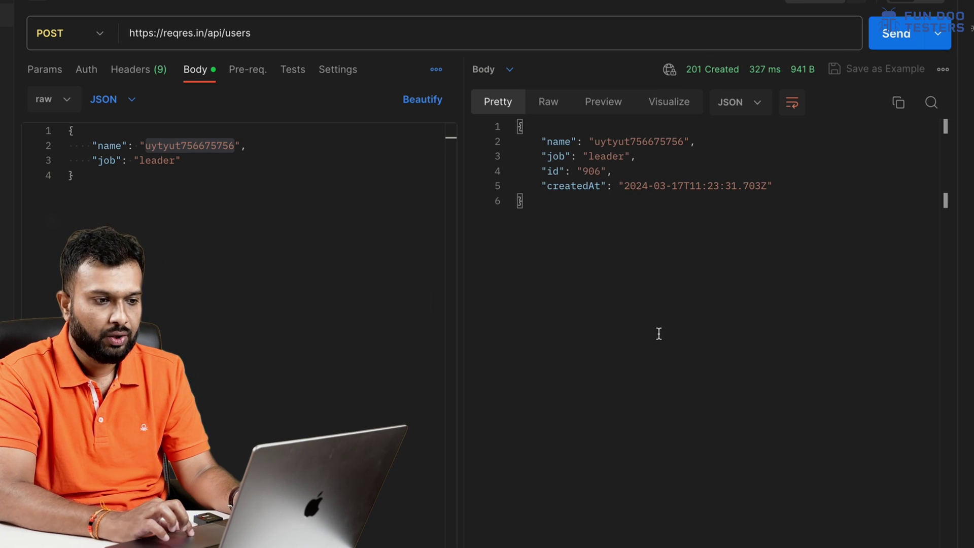
pyautogui.moveTo(577, 173); pyautogui.dragTo(601, 173)
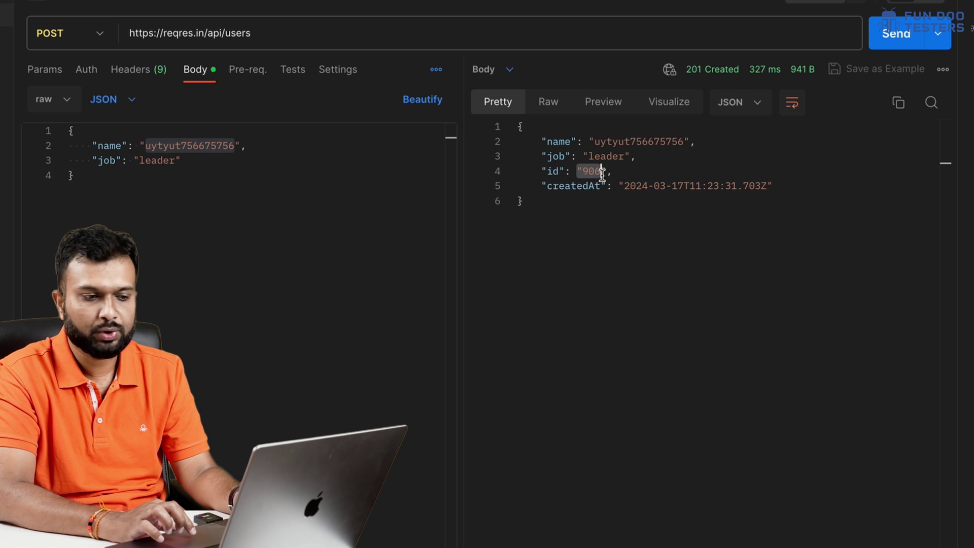
pyautogui.click(162, 269)
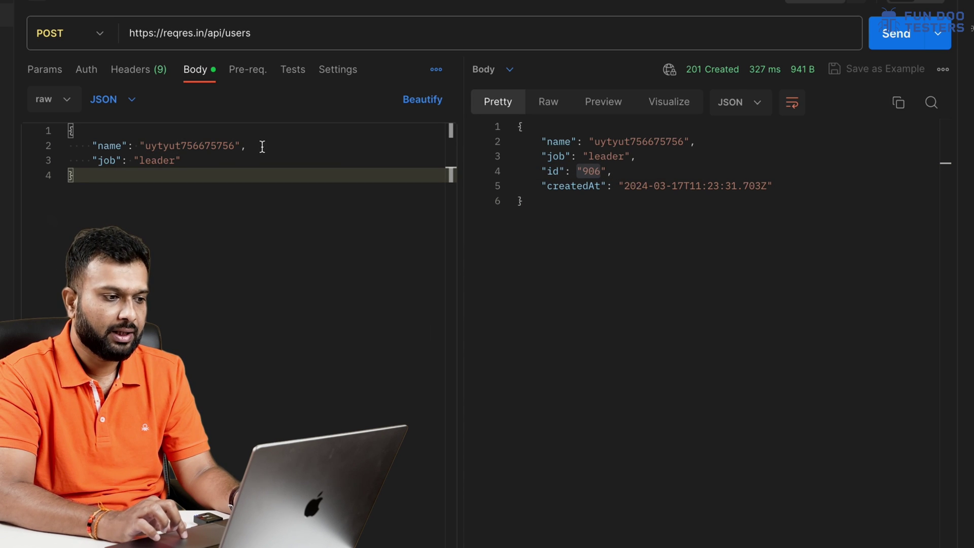
# Step: Replace the quoted name value with an unquoted null and send the request
pyautogui.doubleClick(187, 146)
pyautogui.press('BackSpace')
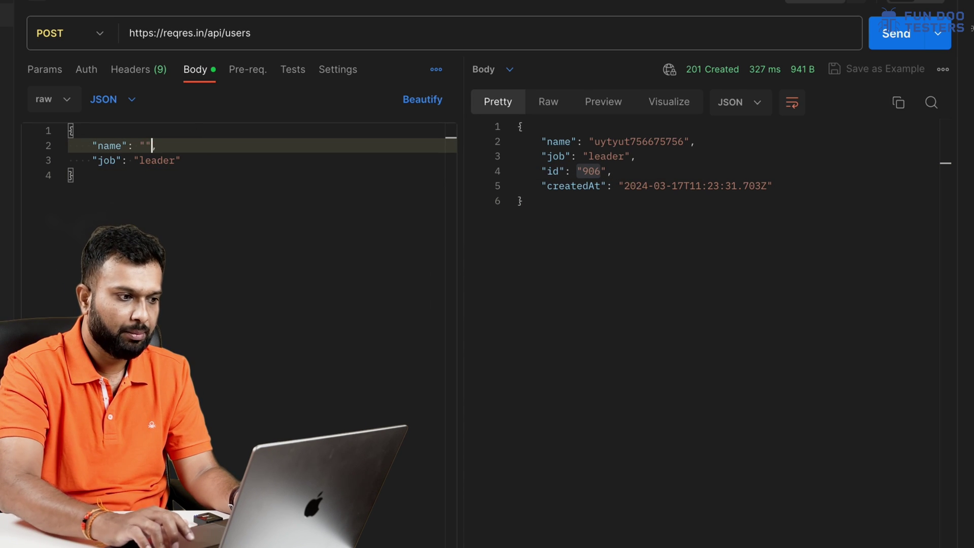
pyautogui.press('BackSpace')
pyautogui.press('BackSpace')
pyautogui.write('nul')
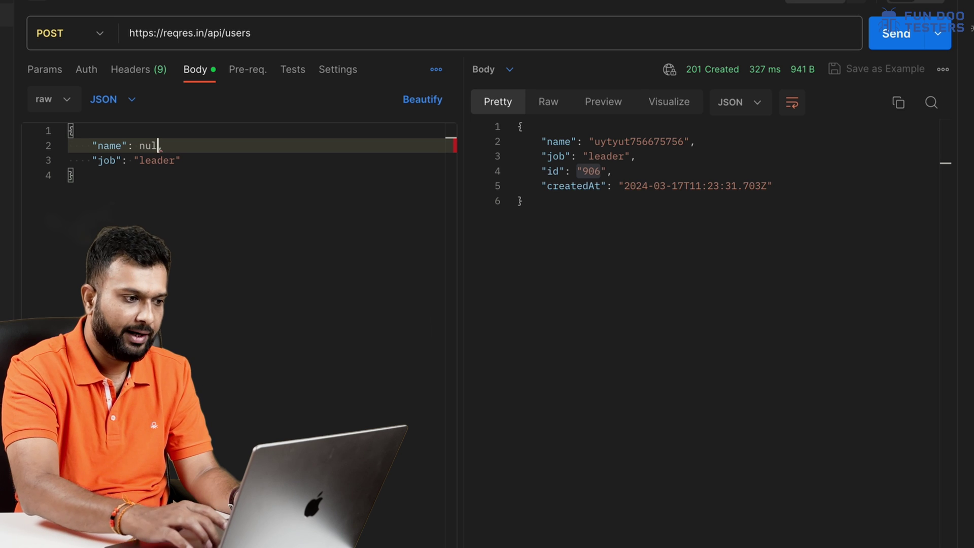
pyautogui.write('l')
pyautogui.click(240, 193)
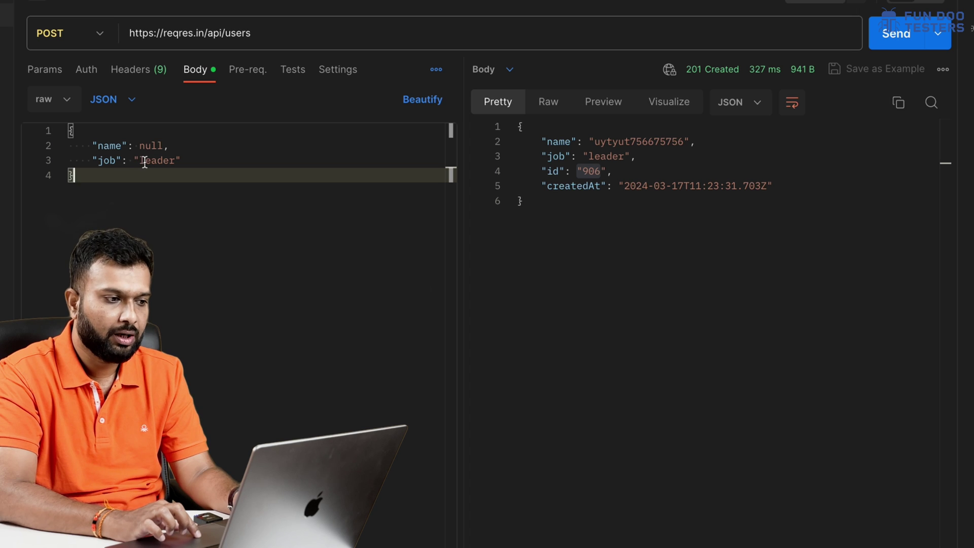
pyautogui.click(911, 33)
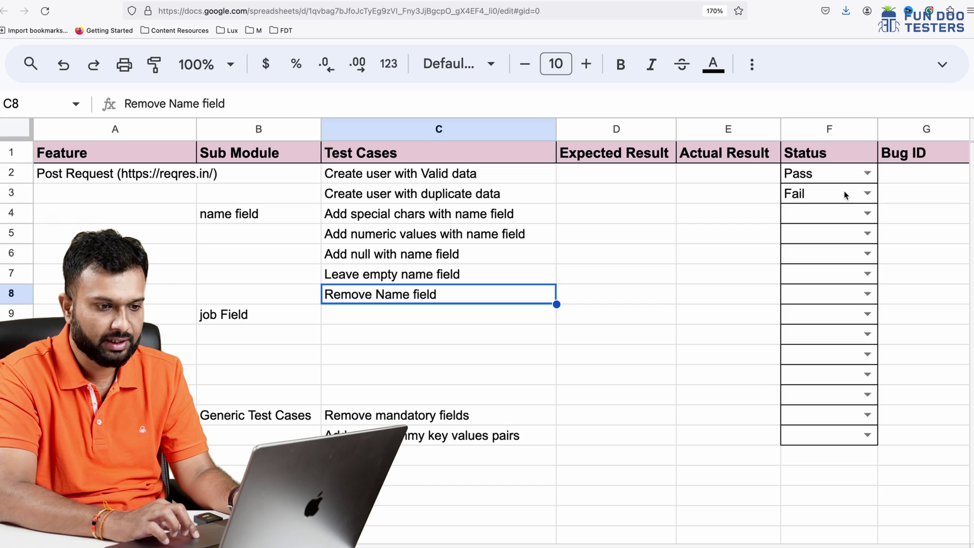
# Step: In the test case spreadsheet, fill the Fail status from F3 down through the "Remove Name field" row, F8
pyautogui.click(845, 195)
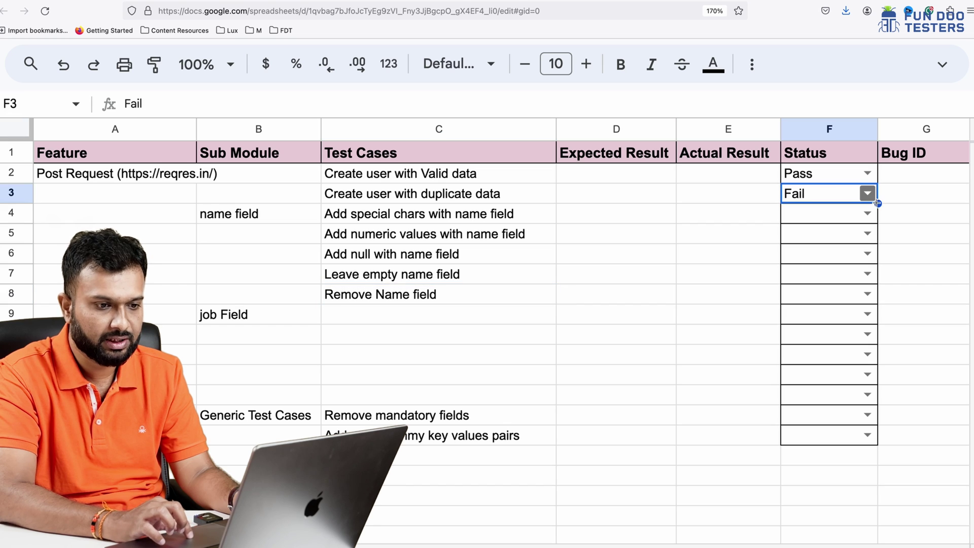
pyautogui.moveTo(878, 203); pyautogui.dragTo(851, 302)
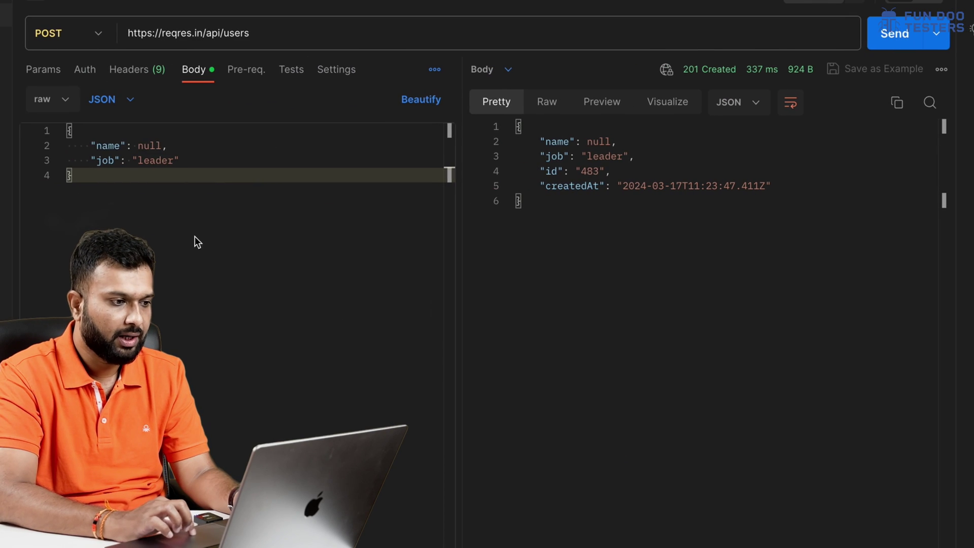
# Step: In the Postman request body, replace the null name value with an empty string
pyautogui.doubleClick(150, 146)
pyautogui.write('""')
pyautogui.press('super+z')
pyautogui.press('super+z')
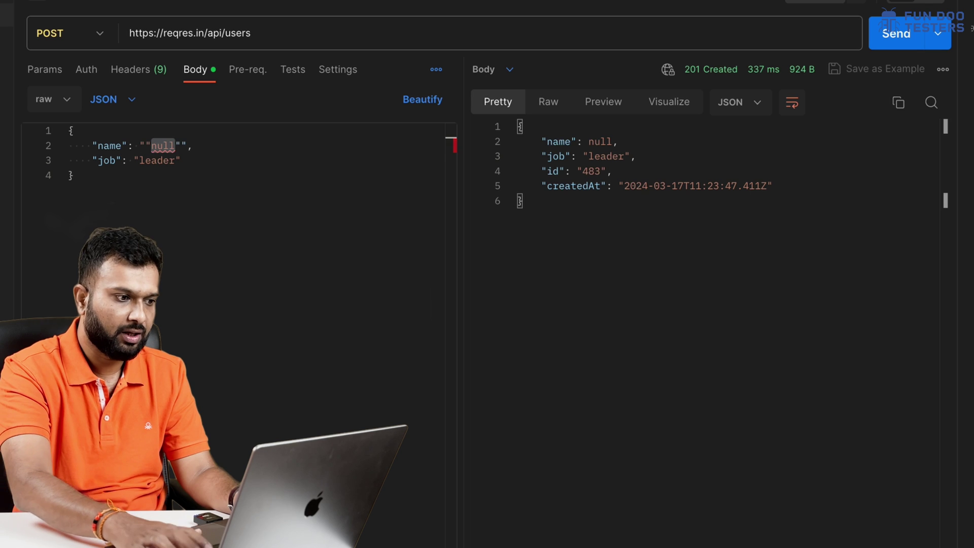
pyautogui.press('BackSpace')
pyautogui.click(167, 217)
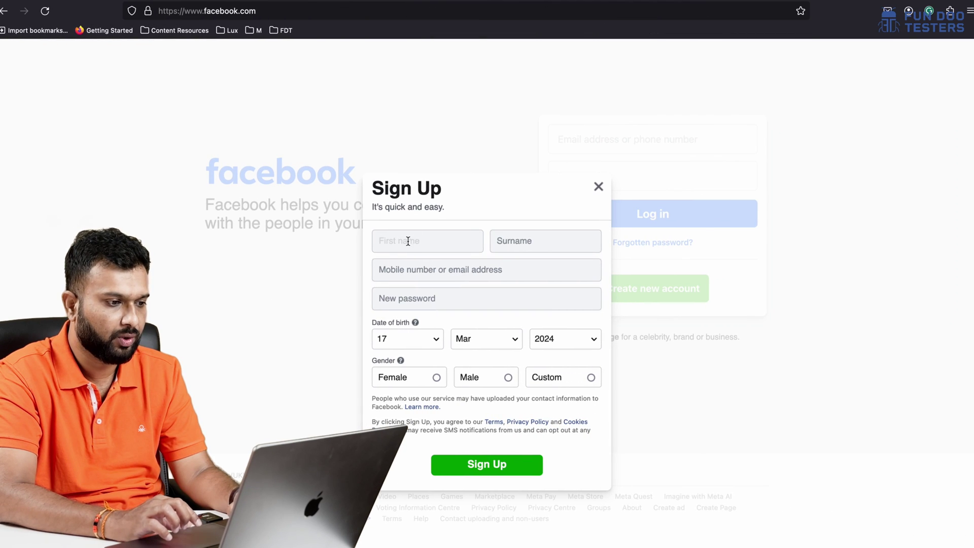
# Step: Look at the First name field on Facebook's sign-up form, then send the empty-name request in Postman and check the returned name
pyautogui.click(412, 242)
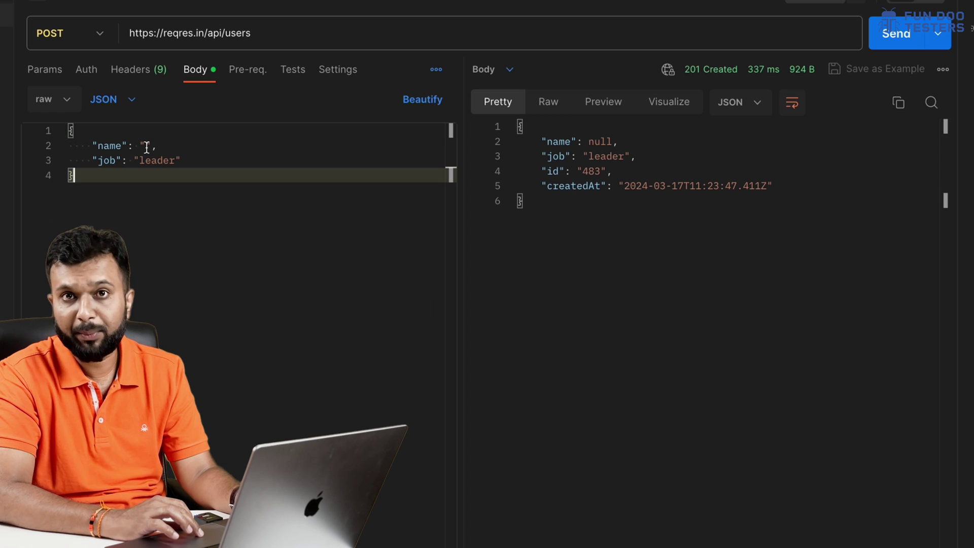
pyautogui.click(900, 47)
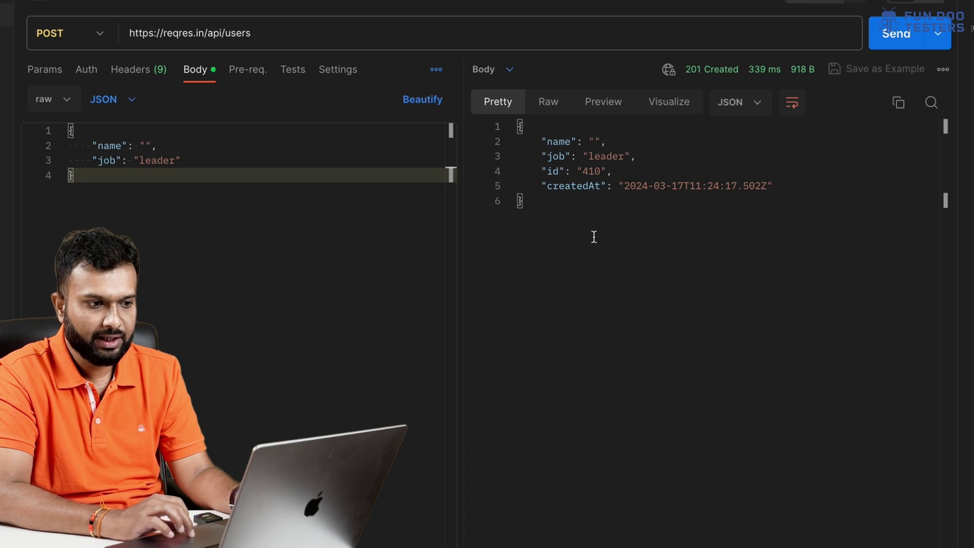
pyautogui.moveTo(590, 143); pyautogui.dragTo(624, 144)
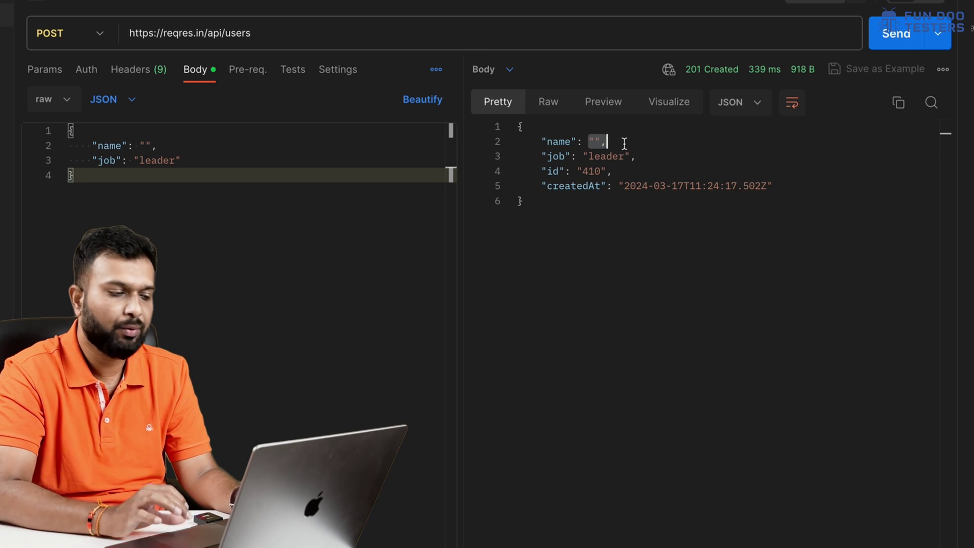
# Step: Put two blank spaces between the quotes of the name value and send the request
pyautogui.click(146, 146)
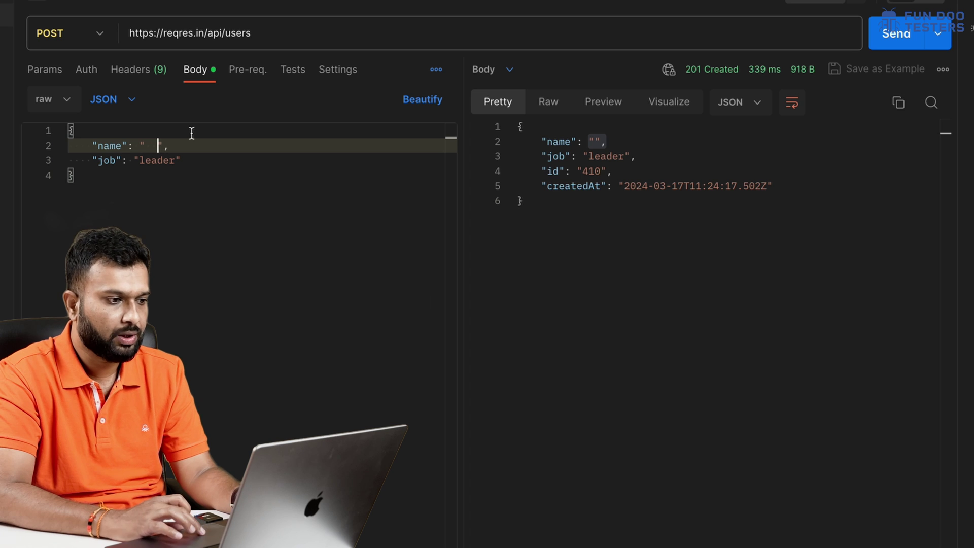
pyautogui.click(895, 35)
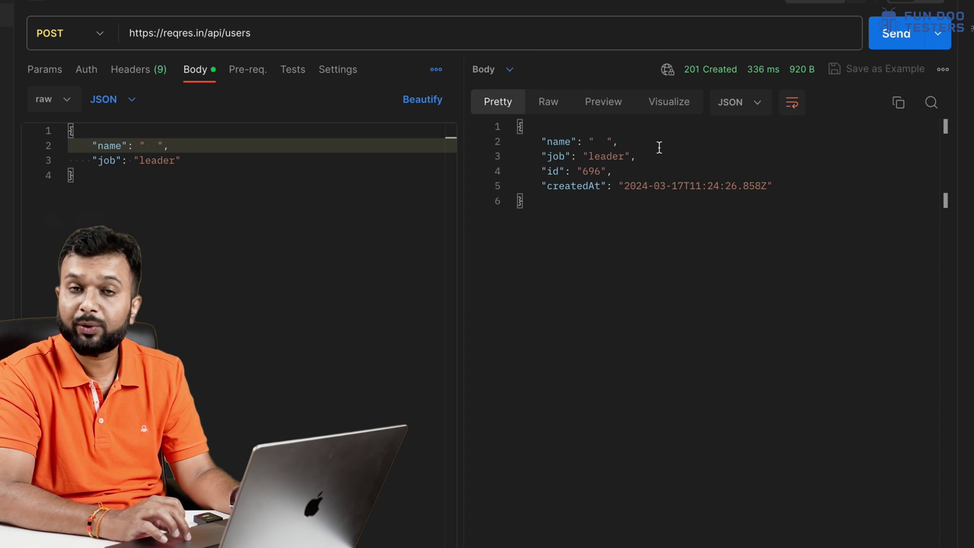
# Step: Delete the whole name entry from the request body, send the request and examine the response fields, including the id
pyautogui.moveTo(189, 146); pyautogui.dragTo(28, 152)
pyautogui.press('BackSpace')
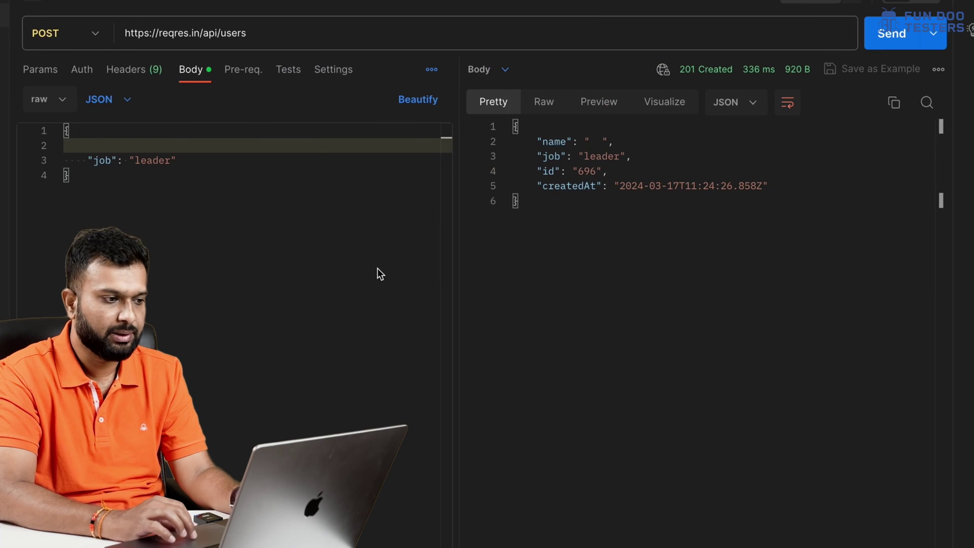
pyautogui.click(893, 43)
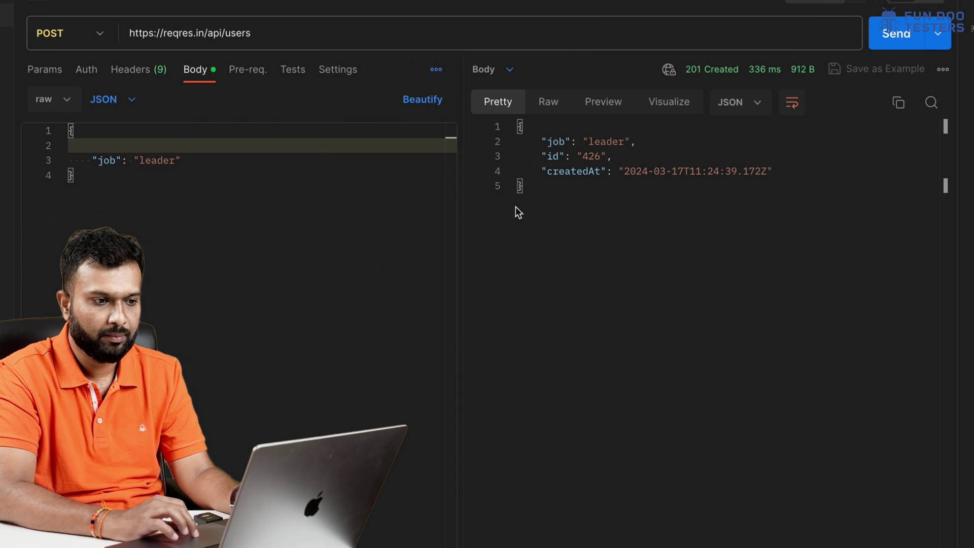
pyautogui.moveTo(536, 143); pyautogui.dragTo(773, 181)
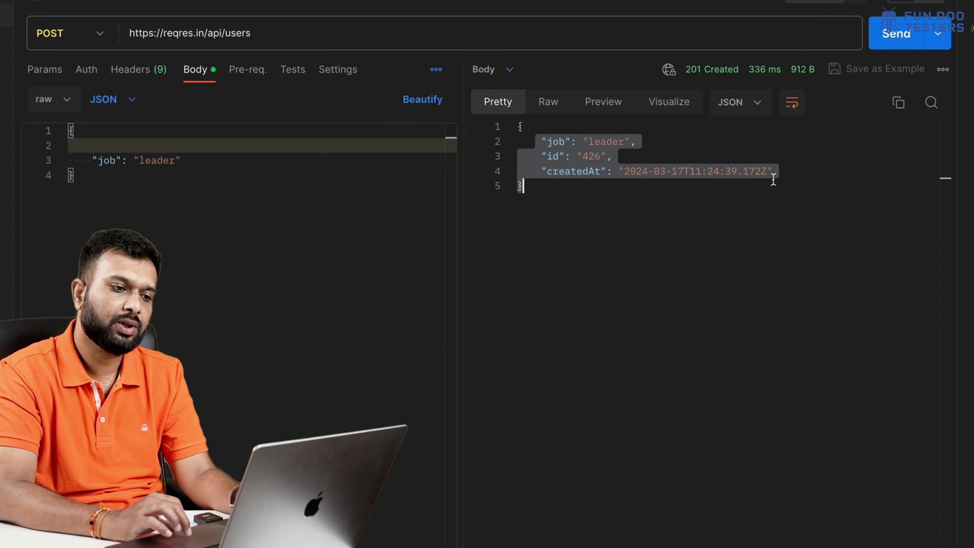
pyautogui.moveTo(582, 156); pyautogui.dragTo(599, 156)
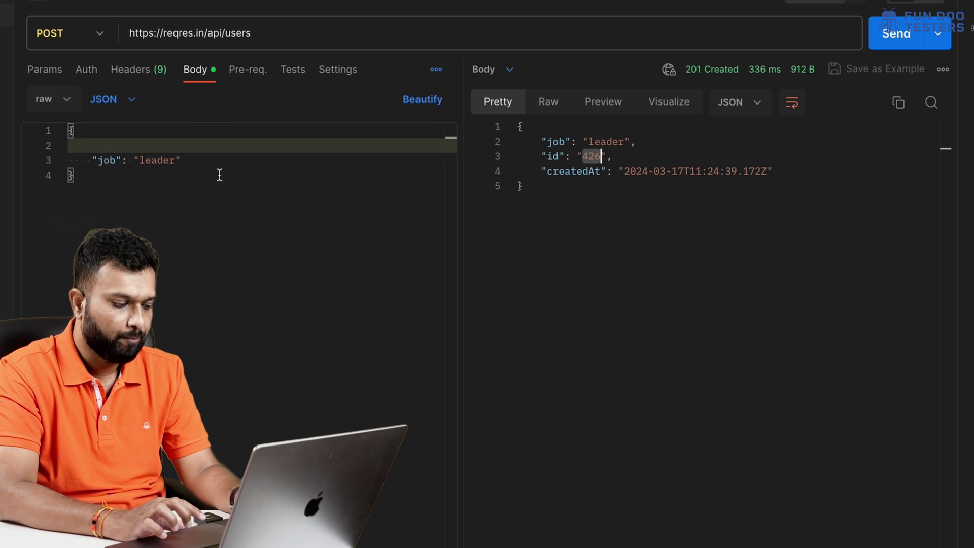
# Step: Add a name entry holding a lowercase first name above the job entry in the request body and beautify the JSON
pyautogui.click(102, 139)
pyautogui.write('"')
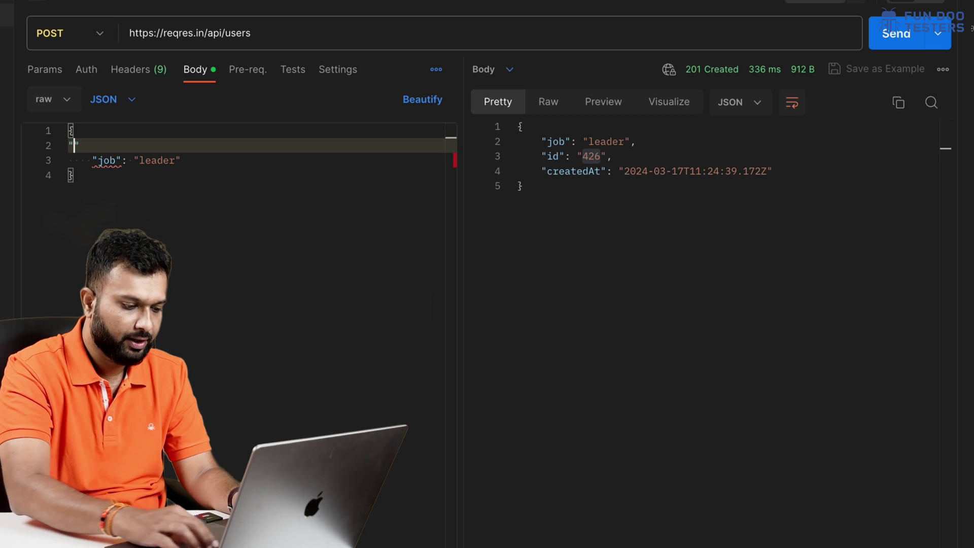
pyautogui.write('name')
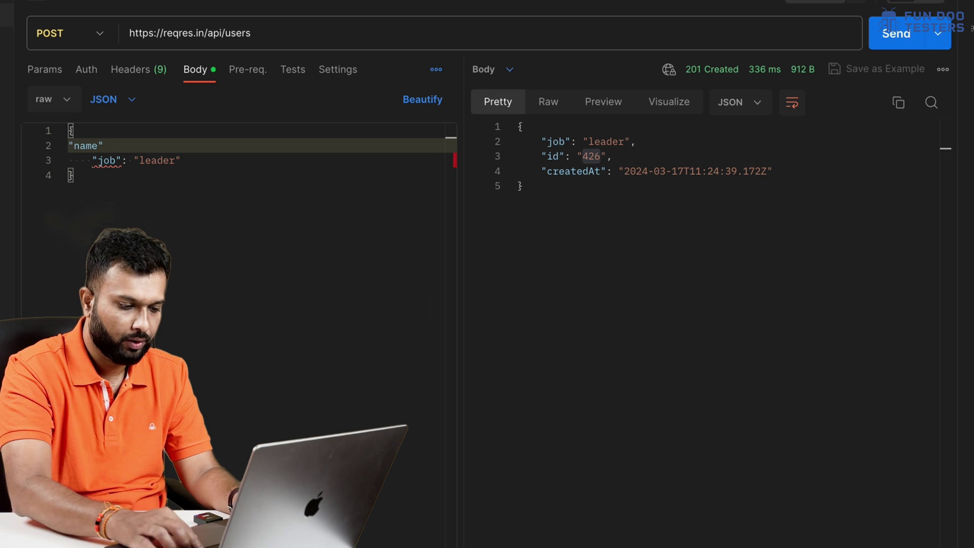
pyautogui.write('": "')
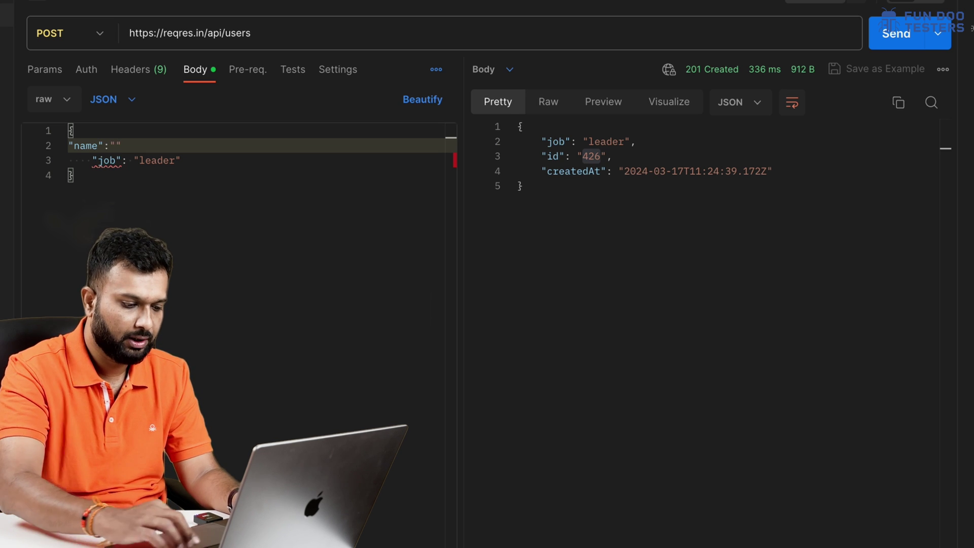
pyautogui.write('nishant",')
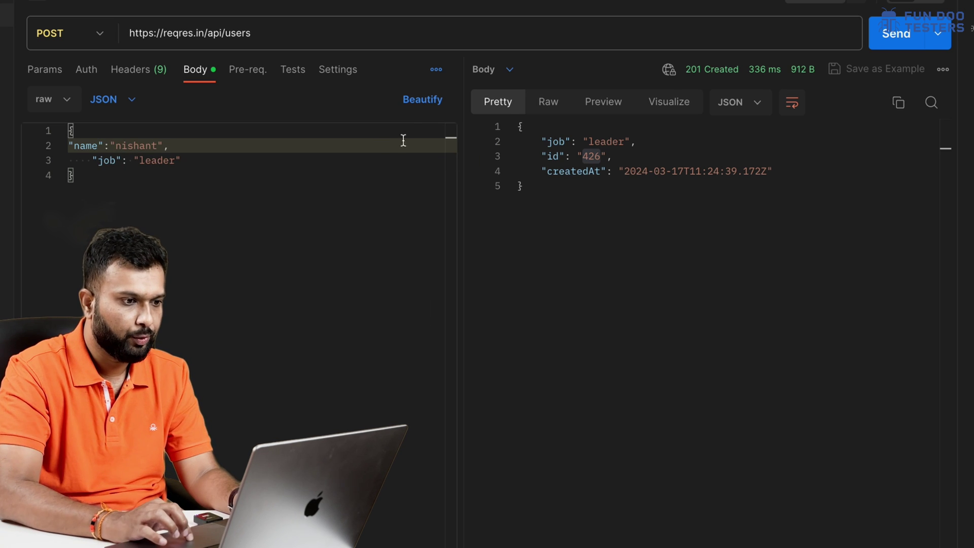
pyautogui.click(421, 100)
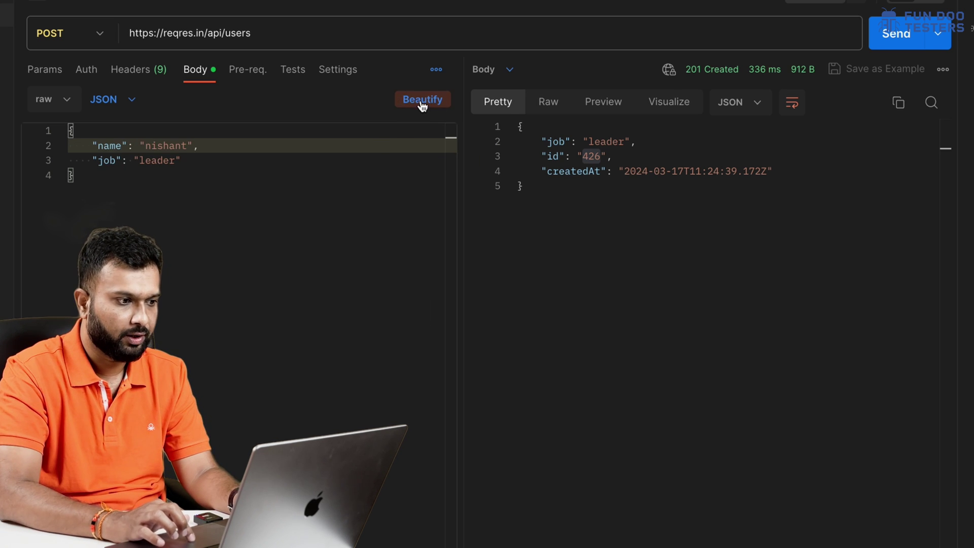
# Step: Duplicate the job entry on a new line below itself in the request body, separating the two with a comma
pyautogui.click(193, 161)
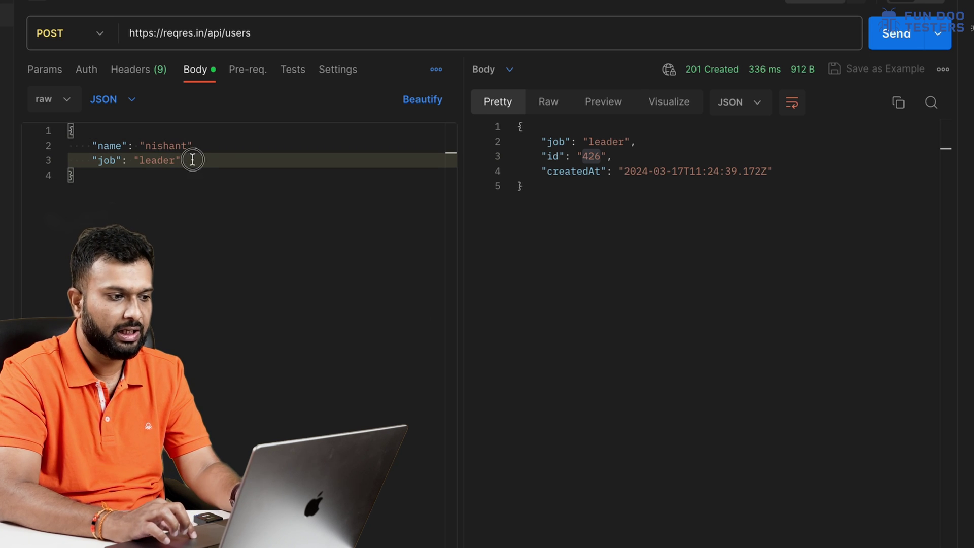
pyautogui.moveTo(192, 161); pyautogui.dragTo(93, 160)
pyautogui.press('super+c')
pyautogui.click(209, 161)
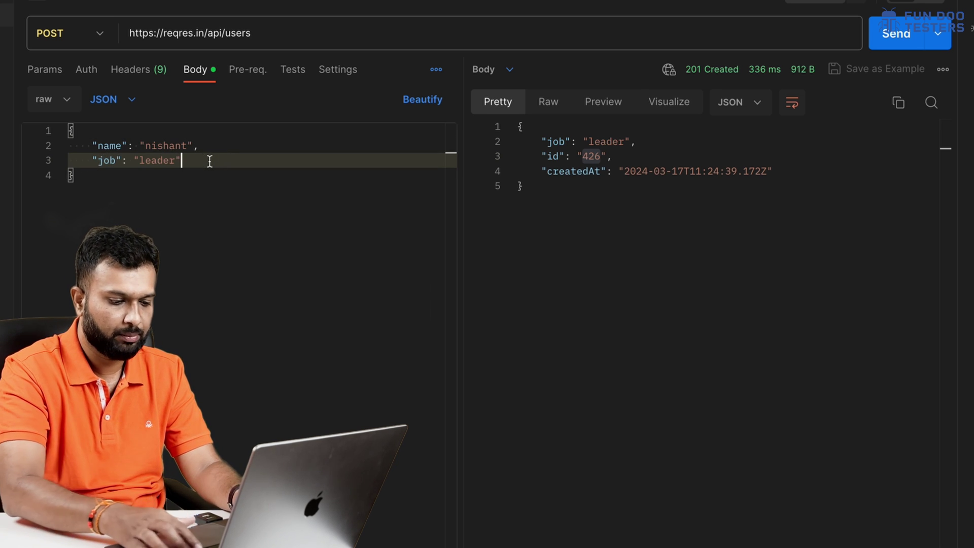
pyautogui.press('Return')
pyautogui.press('BackSpace')
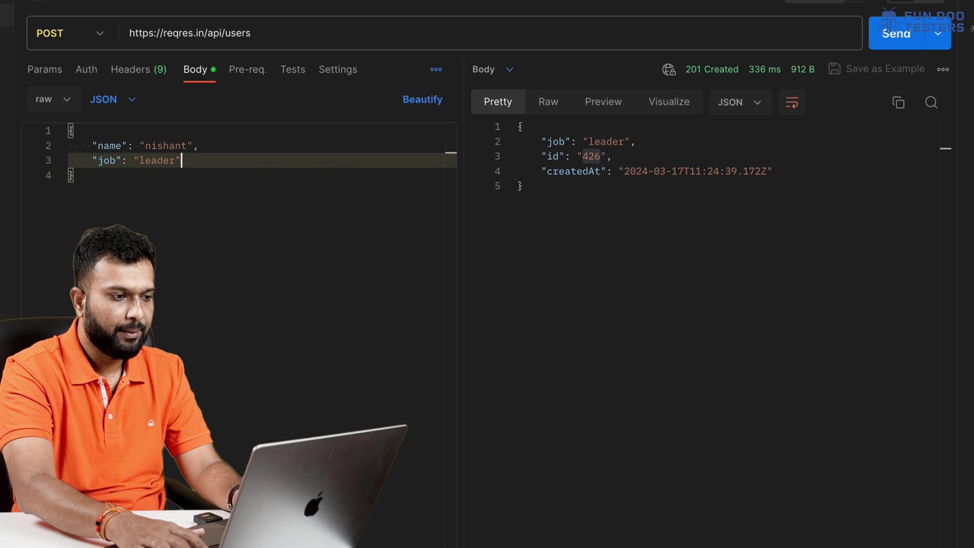
pyautogui.write(',')
pyautogui.press('Return')
pyautogui.press('super+v')
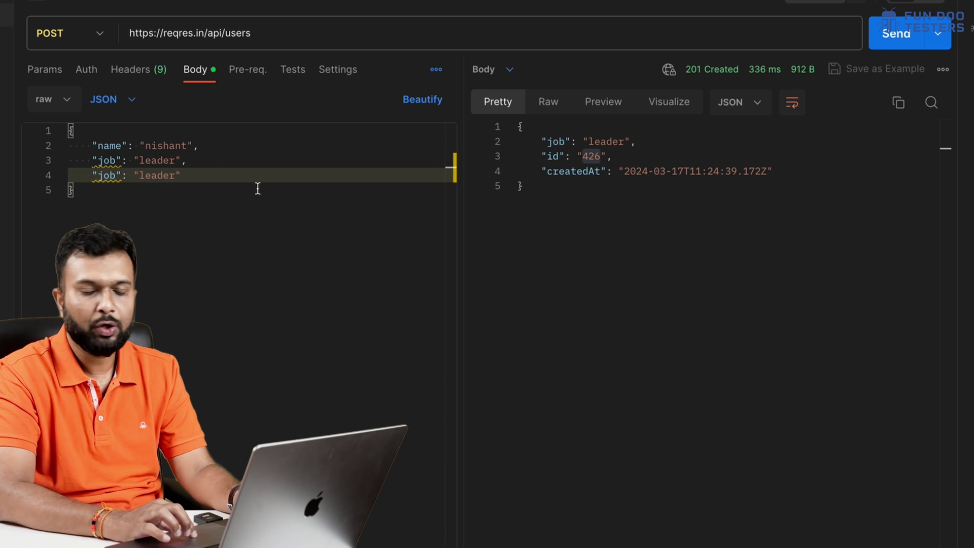
# Step: Change the duplicated job entry to the key dummyData with value testData, send the request and check that entry in the response
pyautogui.doubleClick(108, 178)
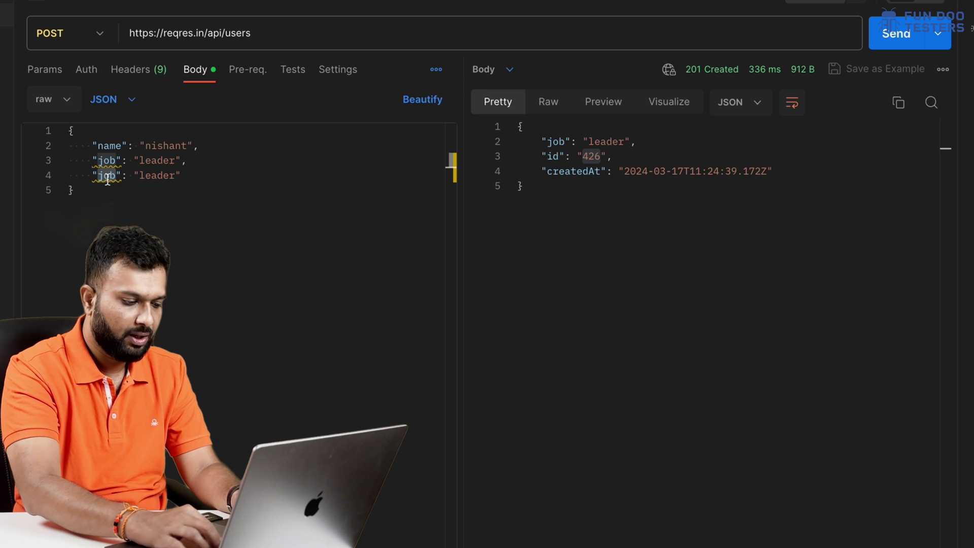
pyautogui.write('dummyD')
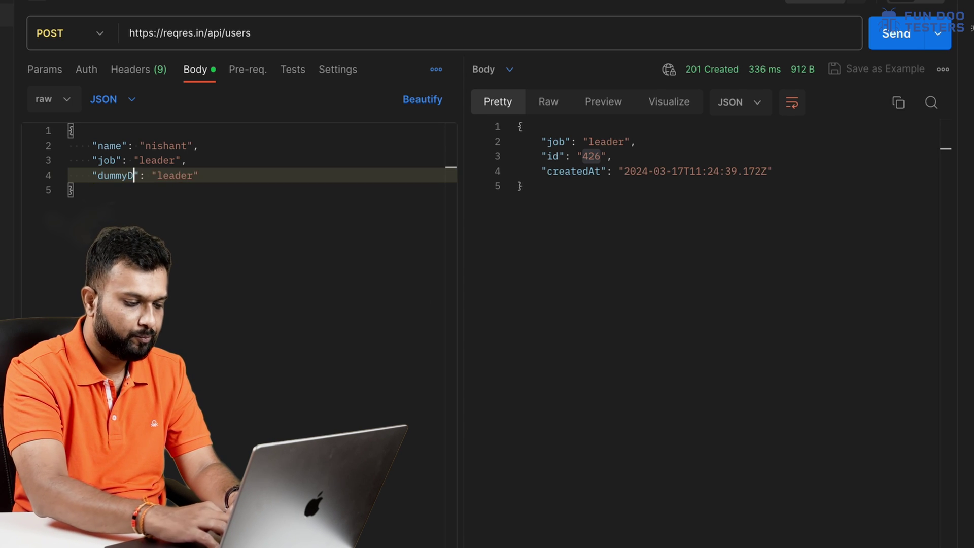
pyautogui.write('ata')
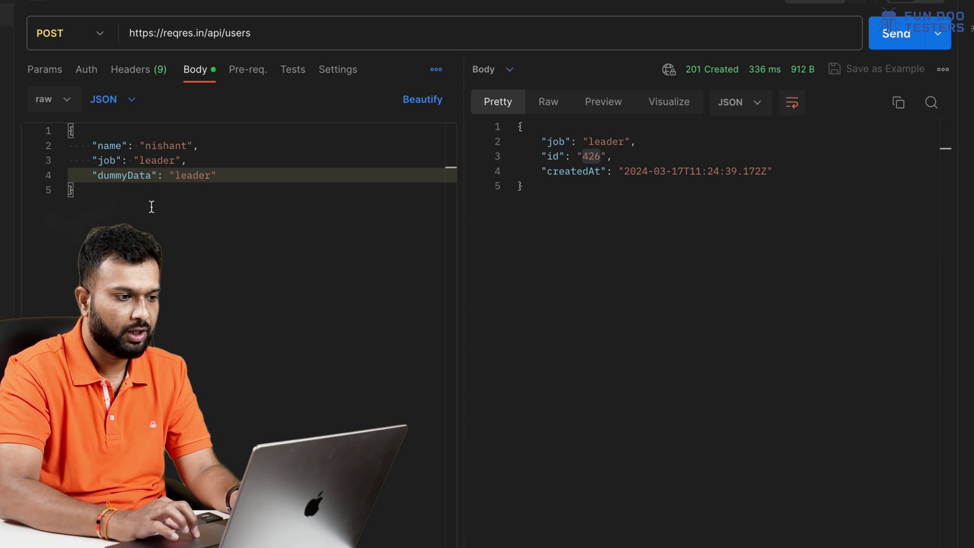
pyautogui.doubleClick(192, 176)
pyautogui.write('testData')
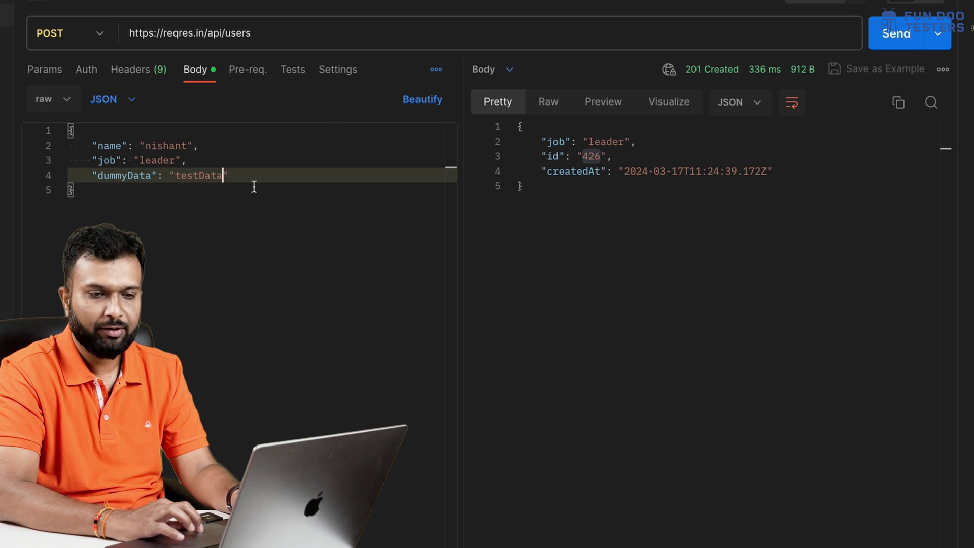
pyautogui.click(902, 46)
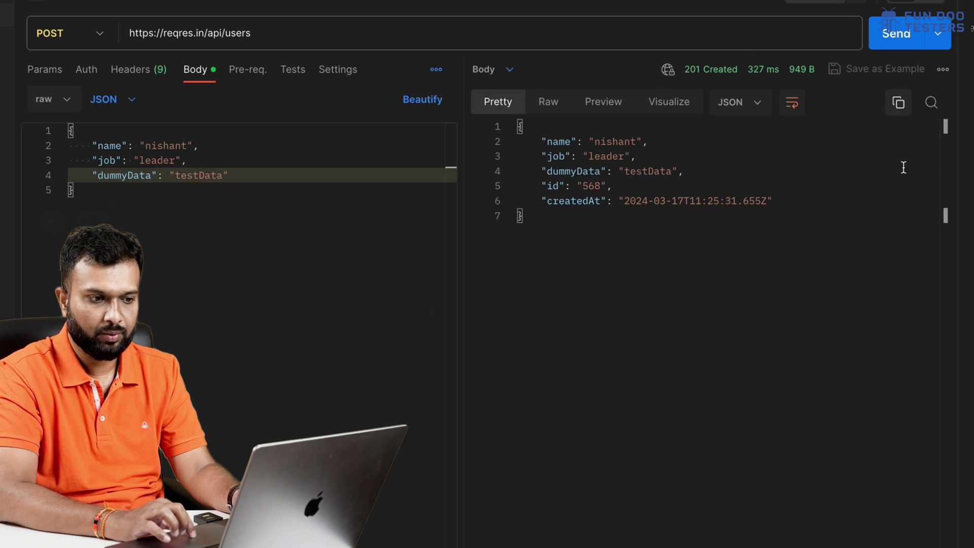
pyautogui.moveTo(541, 171); pyautogui.dragTo(733, 174)
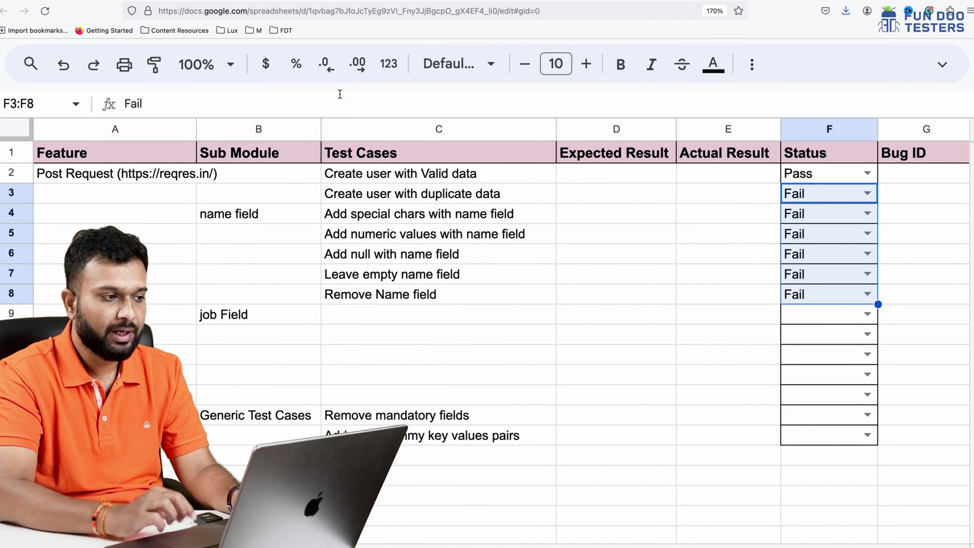
# Step: On the reqres.in page in the browser, show the List Users response and copy its first user object
pyautogui.click(120, 7)
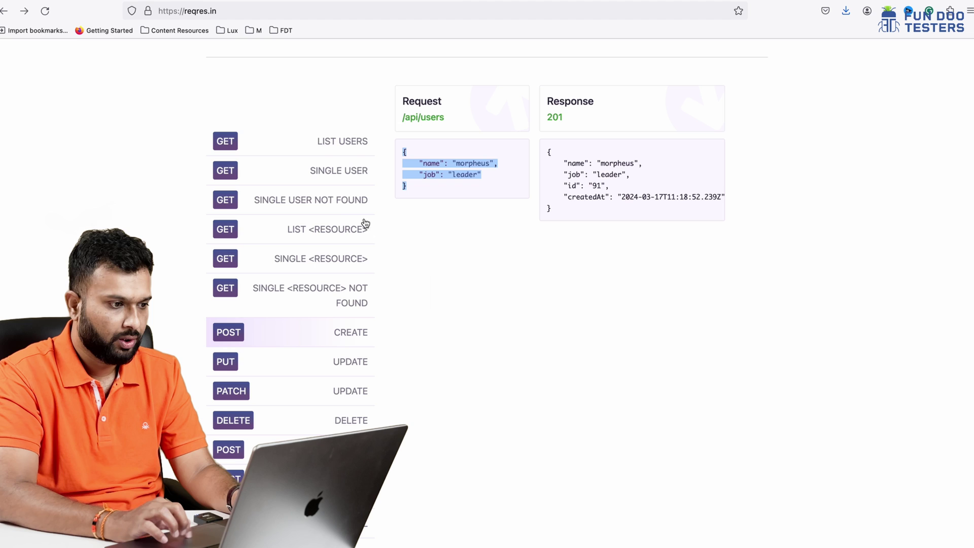
pyautogui.click(349, 153)
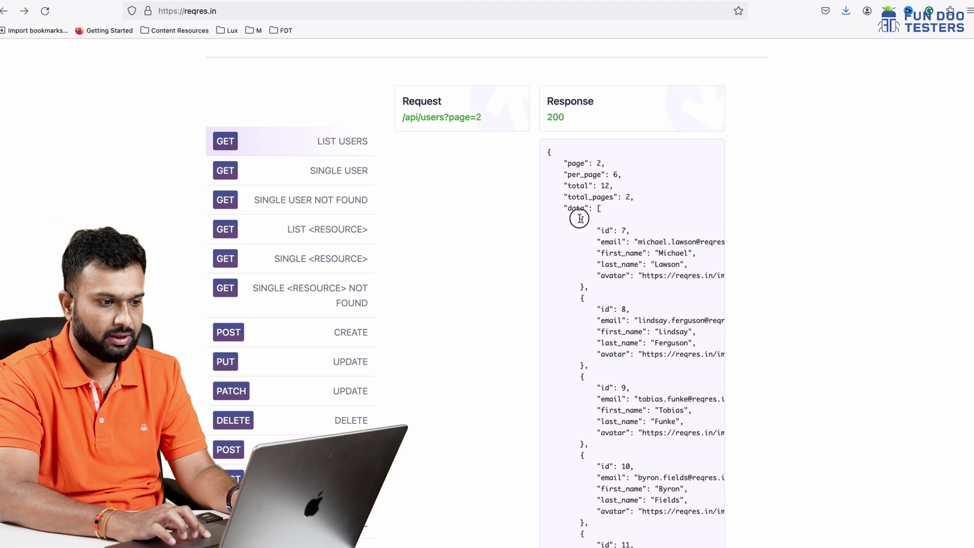
pyautogui.moveTo(580, 219); pyautogui.dragTo(582, 282)
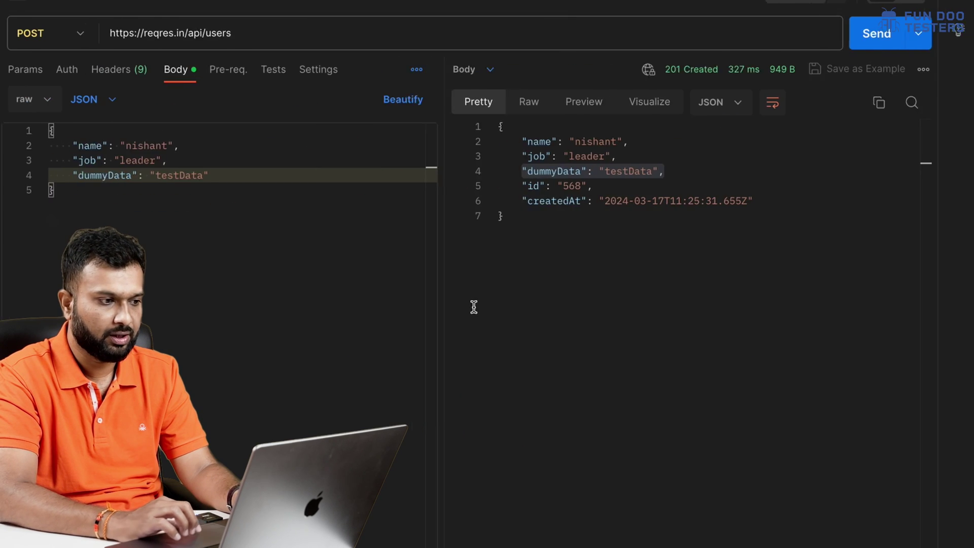
# Step: In Postman, replace the name value, including its quotes, with the copied user object and send the request
pyautogui.doubleClick(146, 146)
pyautogui.press('BackSpace')
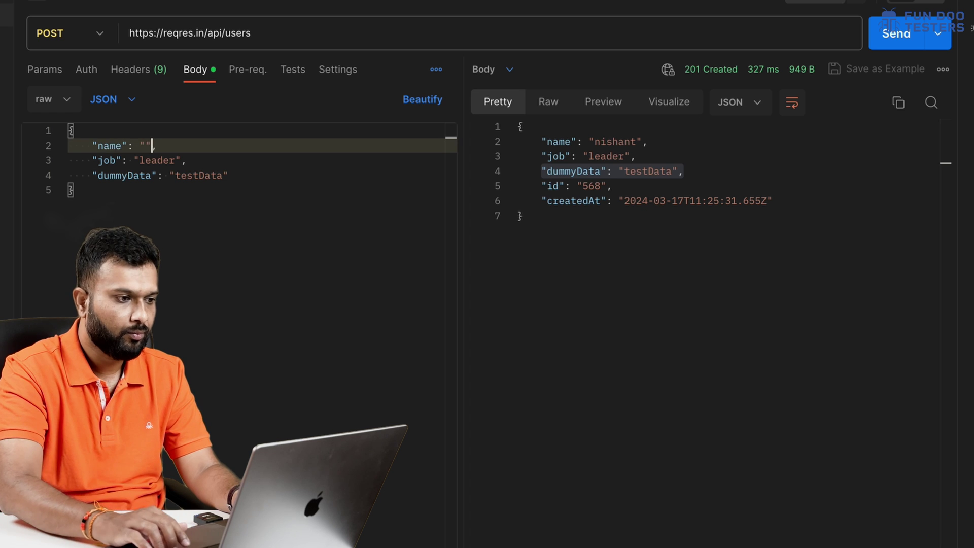
pyautogui.press('BackSpace')
pyautogui.press('BackSpace')
pyautogui.press('cmd+v')
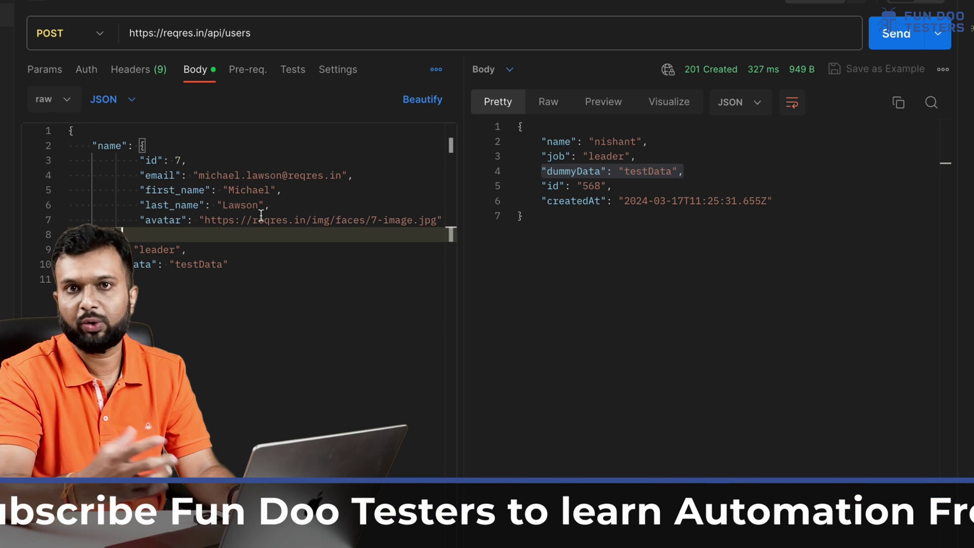
pyautogui.press('cmd+Return')
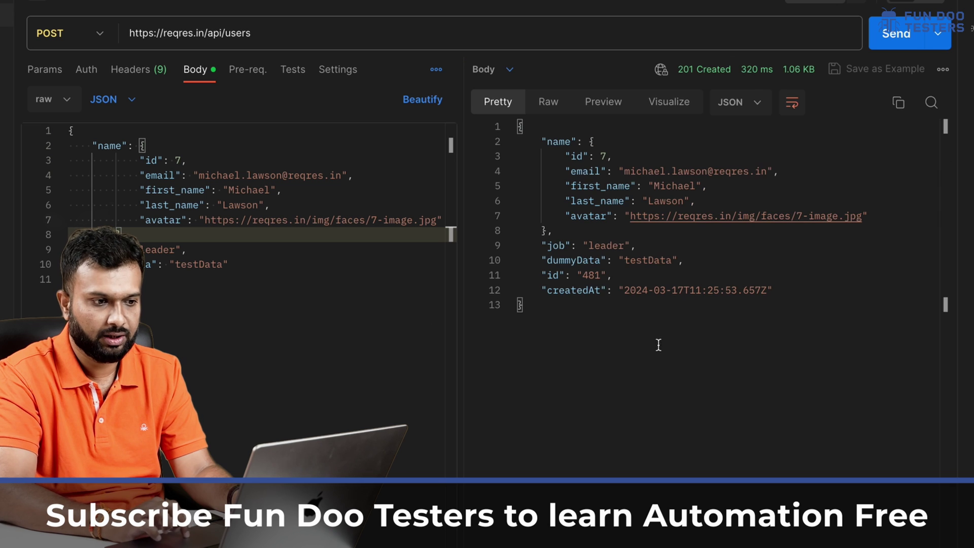